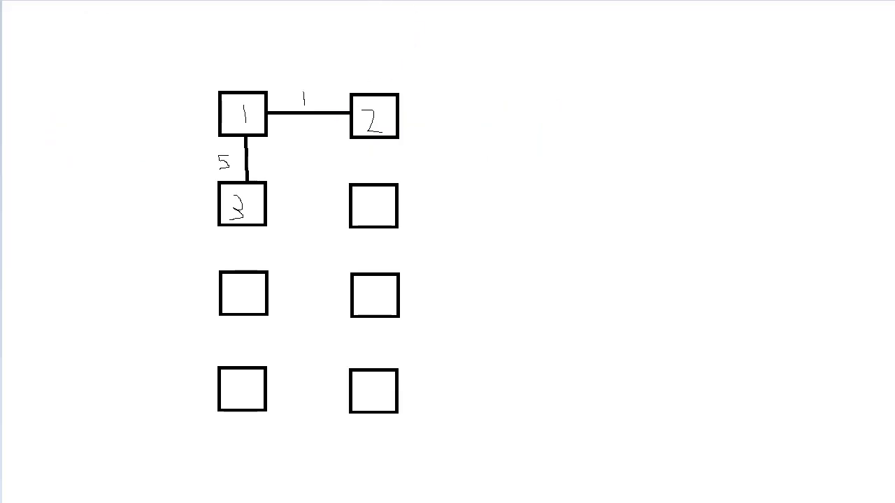
# Link box 2 diagonally to box 3 with label 3, and from RKUS-02's neighbor list link it to the box below, numbered 4, with label 5.
pyautogui.moveTo(351, 138); pyautogui.dragTo(265, 199)
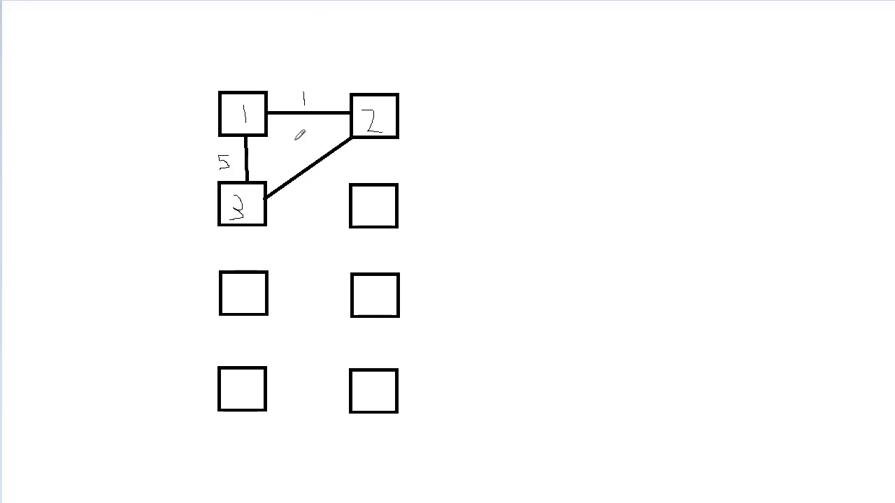
pyautogui.moveTo(295, 141)
pyautogui.mouseDown()
pyautogui.moveTo(308, 161)
pyautogui.moveTo(296, 162)
pyautogui.mouseUp()
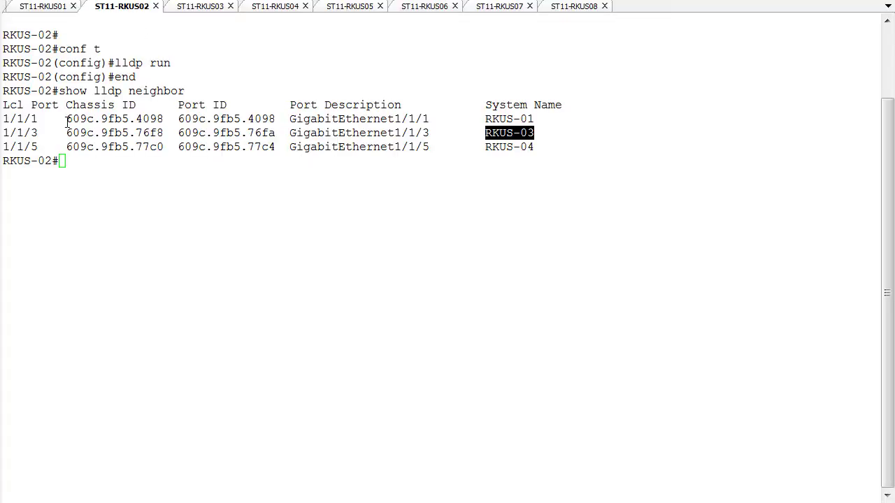
pyautogui.moveTo(40, 148); pyautogui.dragTo(3, 147)
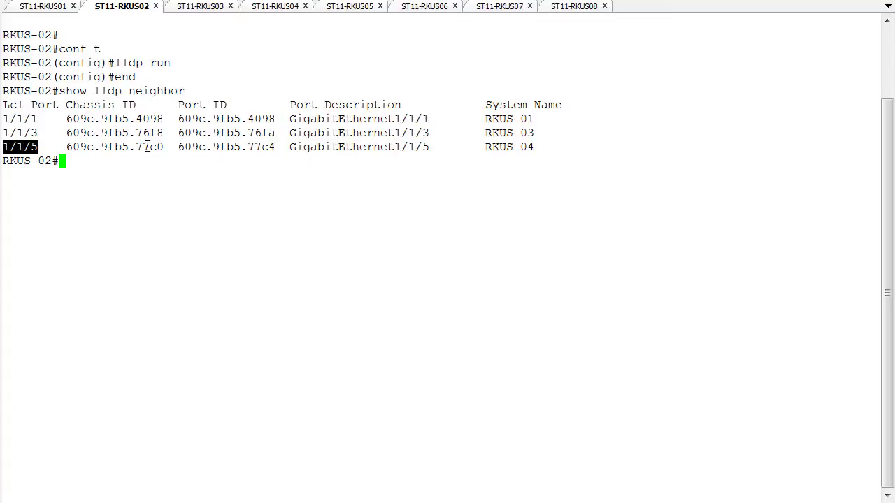
pyautogui.moveTo(436, 147); pyautogui.dragTo(359, 147)
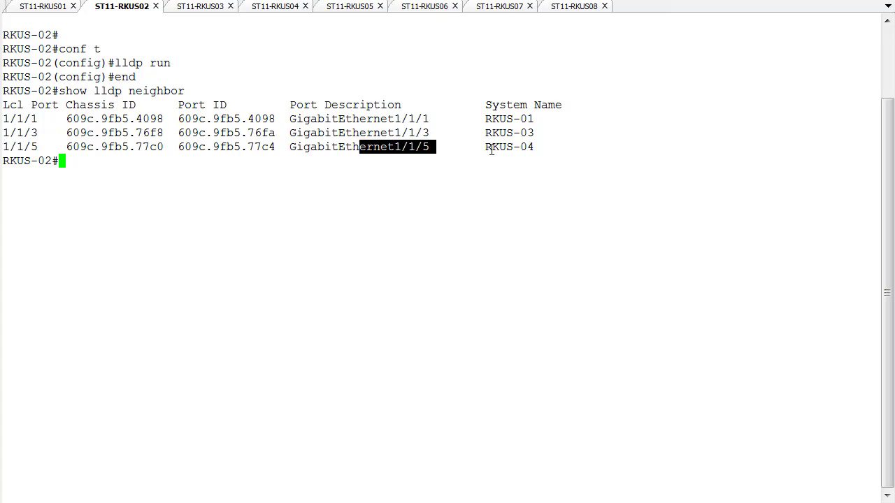
pyautogui.moveTo(539, 147); pyautogui.dragTo(499, 147)
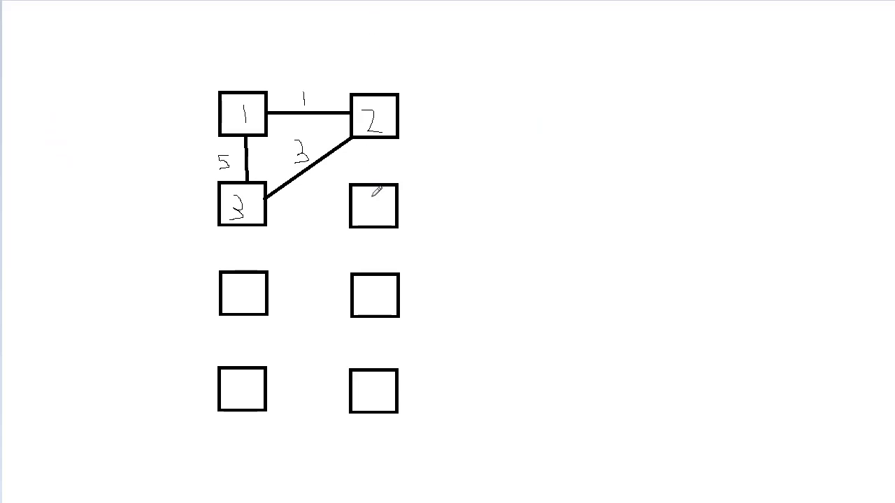
pyautogui.moveTo(375, 192)
pyautogui.mouseDown()
pyautogui.moveTo(396, 204)
pyautogui.moveTo(386, 225)
pyautogui.mouseUp()
pyautogui.moveTo(374, 140); pyautogui.dragTo(377, 183)
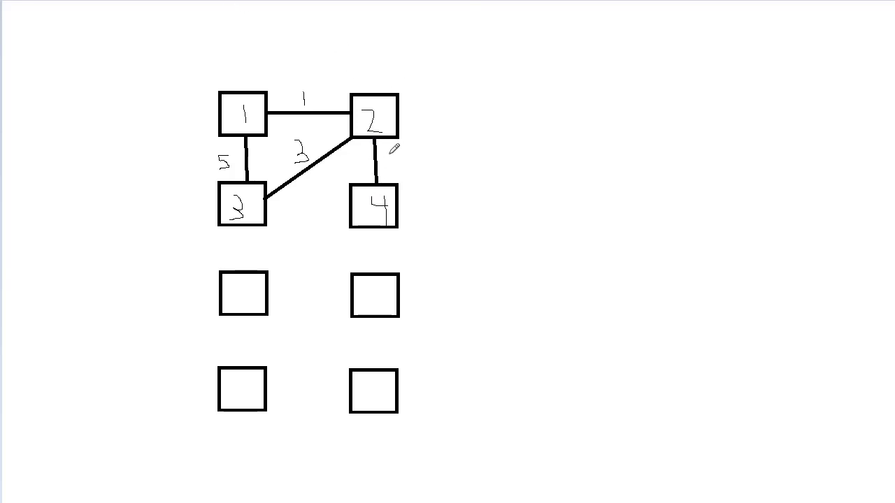
pyautogui.moveTo(390, 153)
pyautogui.mouseDown()
pyautogui.moveTo(398, 169)
pyautogui.moveTo(412, 152)
pyautogui.mouseUp()
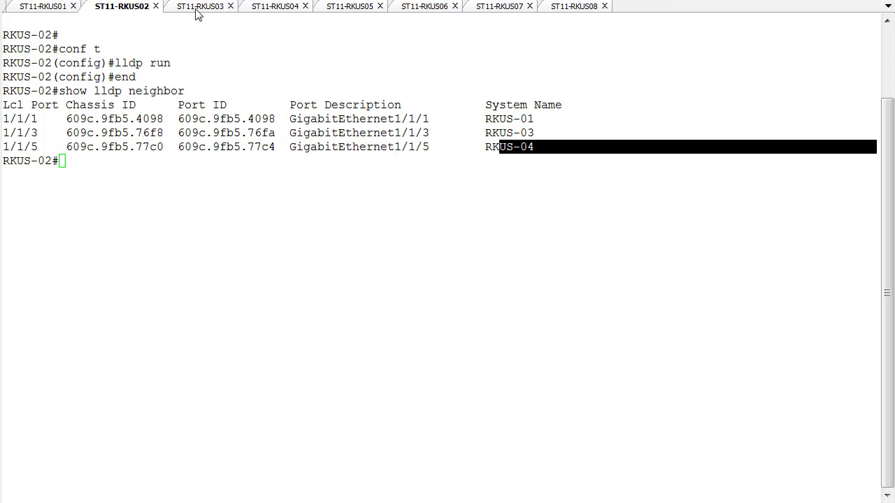
# Read RKUS-03's LLDP neighbors, then in the diagram number the box below 3 as 7 and link the two with label 23.
pyautogui.click(197, 12)
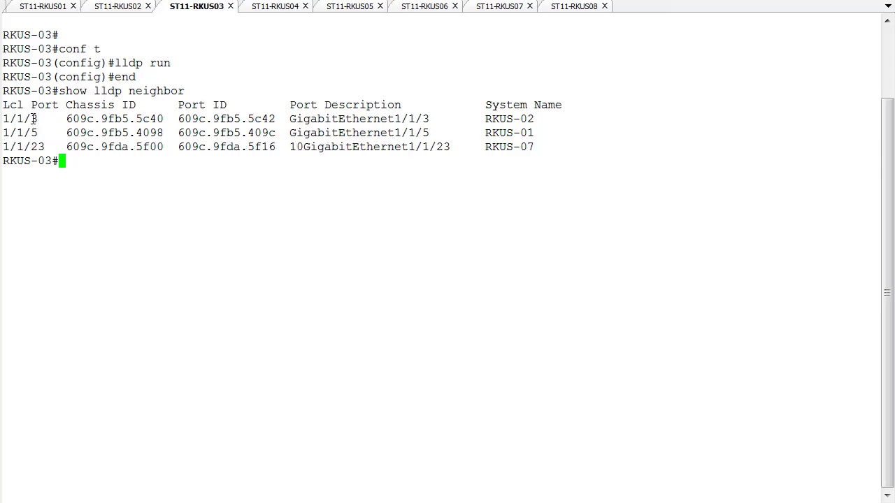
pyautogui.moveTo(36, 119); pyautogui.dragTo(9, 133)
pyautogui.moveTo(534, 133); pyautogui.dragTo(492, 125)
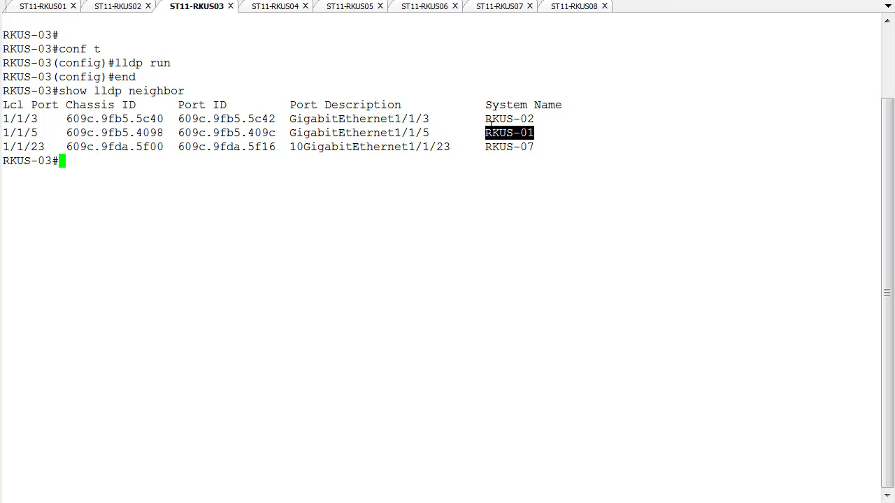
pyautogui.moveTo(45, 147); pyautogui.dragTo(1, 144)
pyautogui.moveTo(535, 149); pyautogui.dragTo(490, 137)
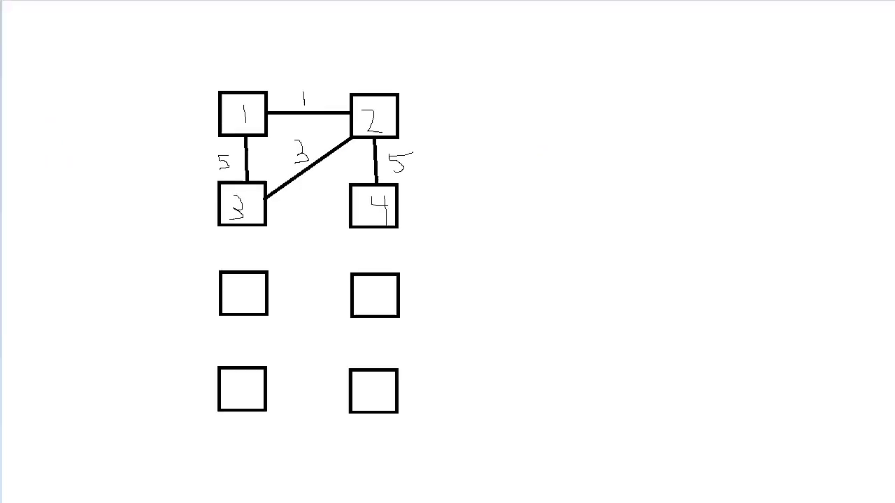
pyautogui.moveTo(240, 288)
pyautogui.mouseDown()
pyautogui.moveTo(261, 287)
pyautogui.moveTo(250, 311)
pyautogui.mouseUp()
pyautogui.moveTo(199, 249)
pyautogui.mouseDown()
pyautogui.moveTo(204, 261)
pyautogui.moveTo(219, 252)
pyautogui.moveTo(223, 259)
pyautogui.mouseUp()
pyautogui.moveTo(240, 223); pyautogui.dragTo(246, 272)
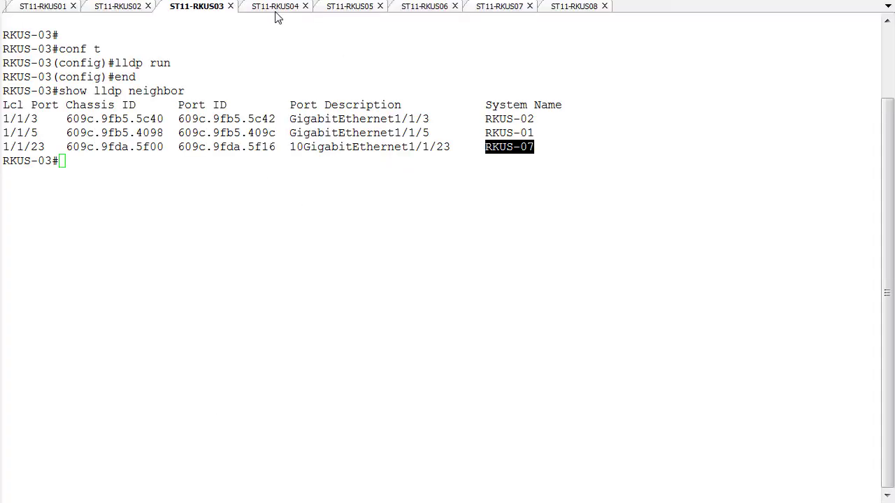
# Read RKUS-04's LLDP neighbors, then in the diagram number the box below 4 as 5 and link the two with label 4.
pyautogui.click(277, 7)
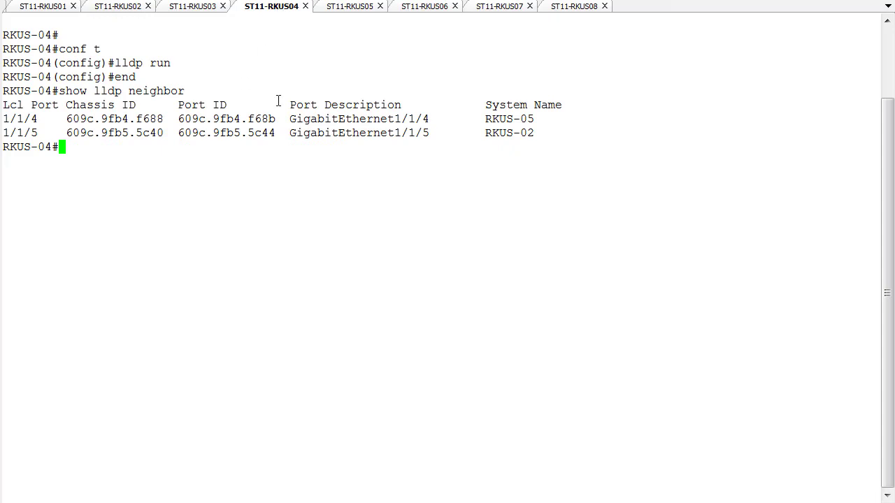
pyautogui.doubleClick(40, 135)
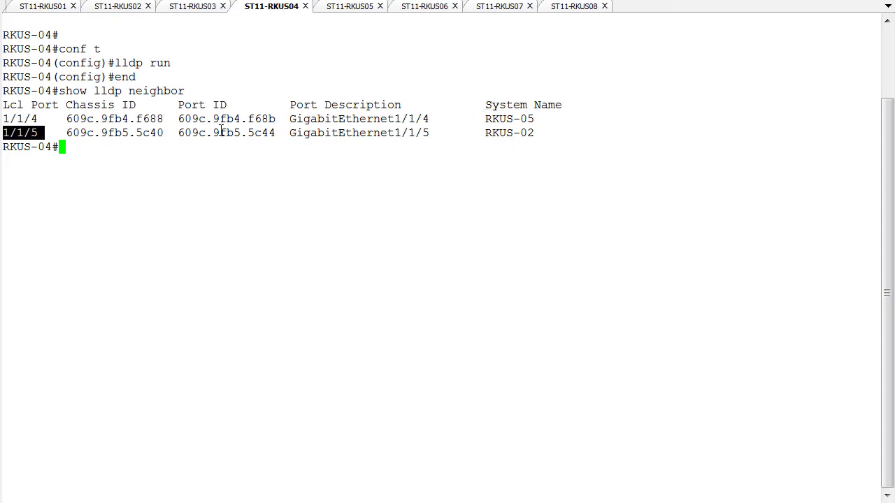
pyautogui.moveTo(542, 133); pyautogui.dragTo(490, 126)
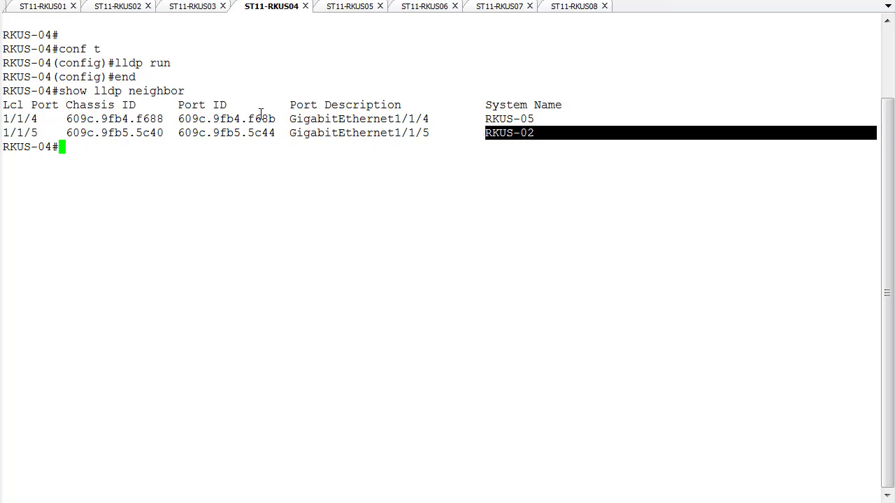
pyautogui.moveTo(42, 123); pyautogui.dragTo(3, 121)
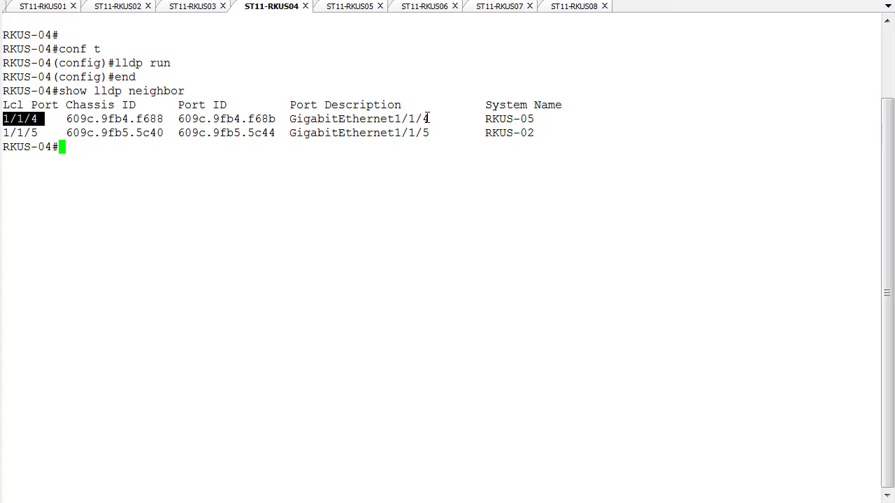
pyautogui.moveTo(428, 119); pyautogui.dragTo(407, 112)
pyautogui.moveTo(537, 116); pyautogui.dragTo(486, 114)
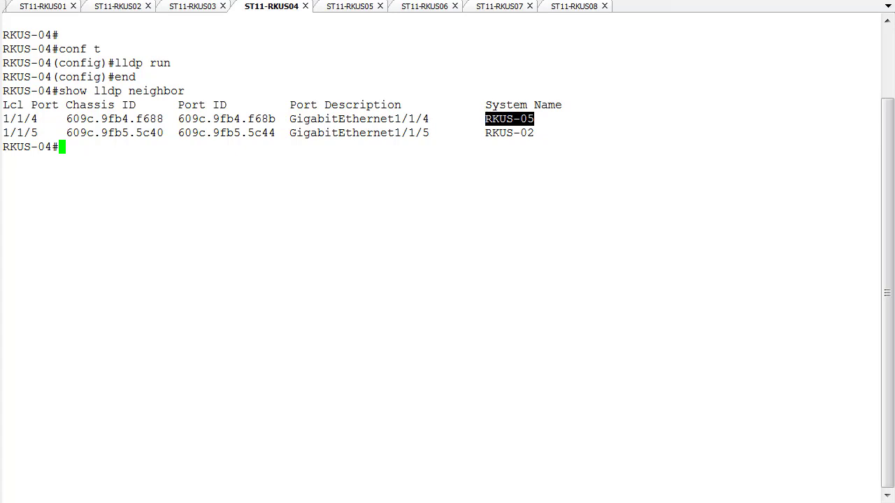
pyautogui.hotkey('alt', 'Tab')
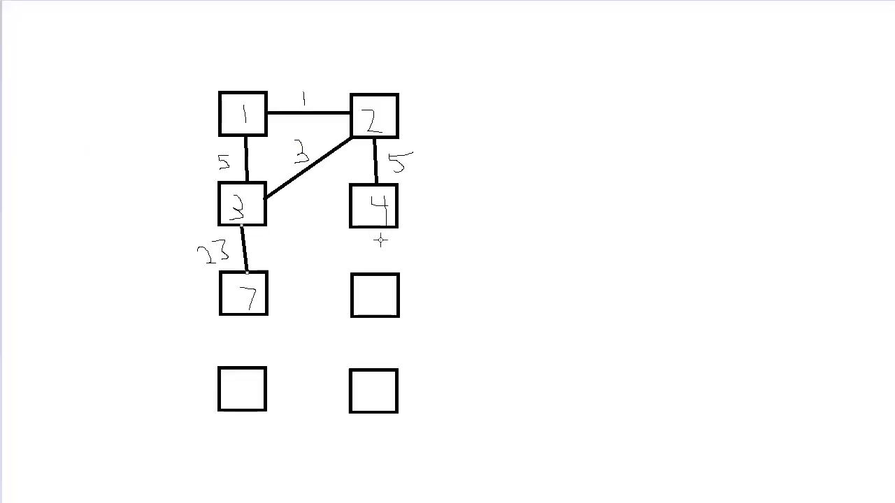
pyautogui.moveTo(370, 285); pyautogui.dragTo(373, 298)
pyautogui.hotkey('ctrl', 'z')
pyautogui.moveTo(363, 283)
pyautogui.mouseDown()
pyautogui.moveTo(370, 299)
pyautogui.moveTo(379, 290)
pyautogui.mouseUp()
pyautogui.moveTo(378, 227); pyautogui.dragTo(378, 275)
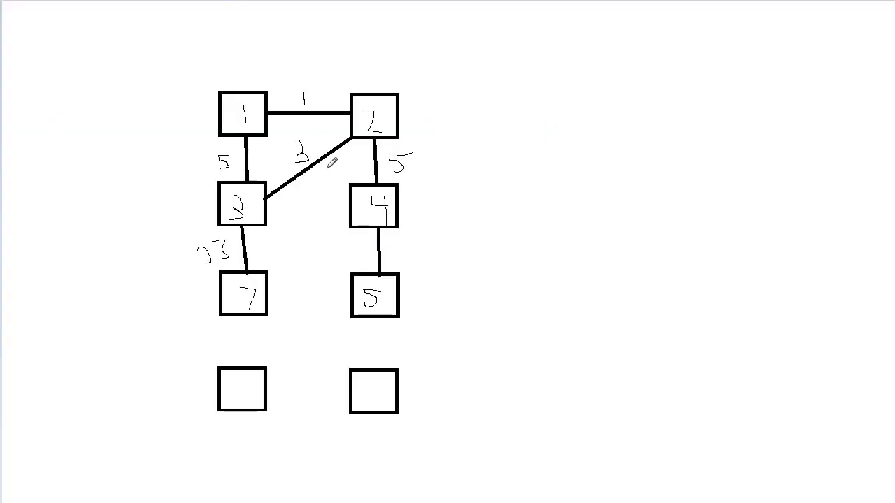
pyautogui.moveTo(386, 242); pyautogui.dragTo(400, 266)
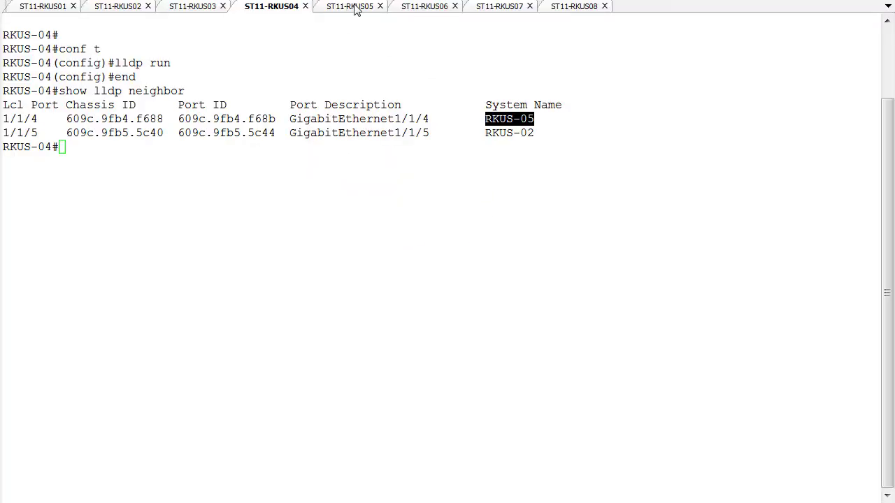
# Read RKUS-05's LLDP neighbors, then in the diagram link boxes 7 and 5 with a horizontal line labelled 5.
pyautogui.click(355, 7)
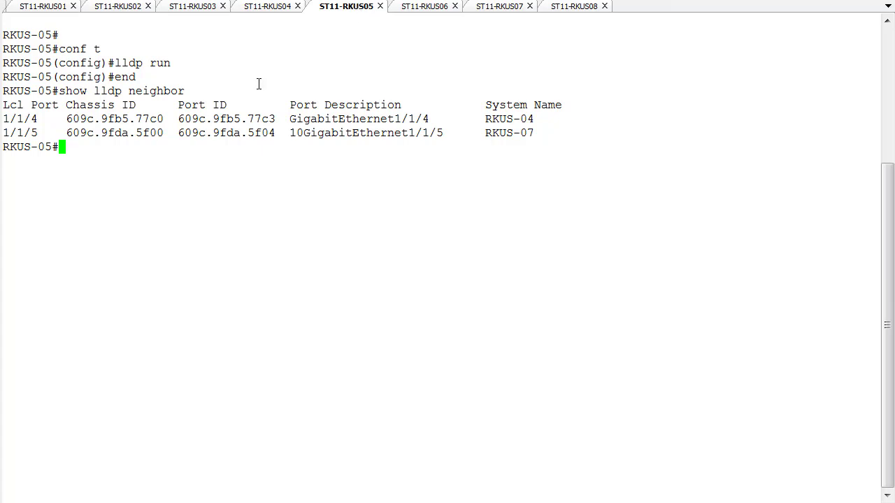
pyautogui.moveTo(543, 119); pyautogui.dragTo(6, 114)
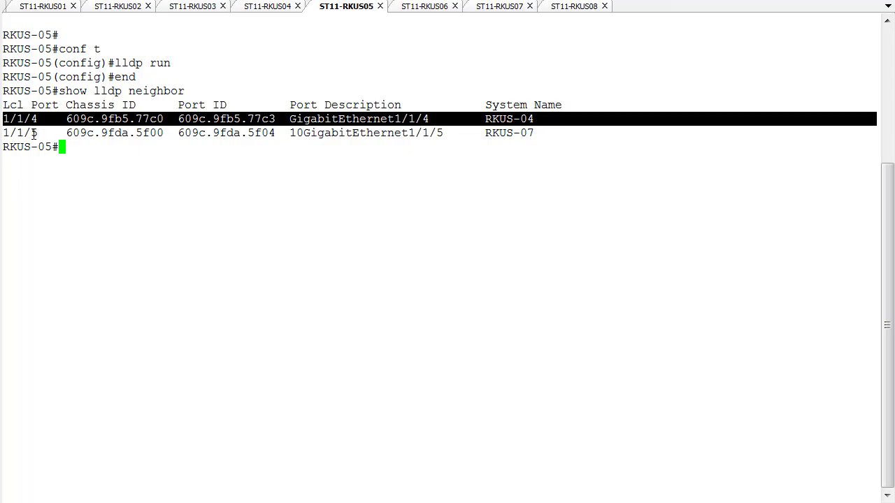
pyautogui.click(507, 137)
pyautogui.moveTo(540, 136); pyautogui.dragTo(16, 143)
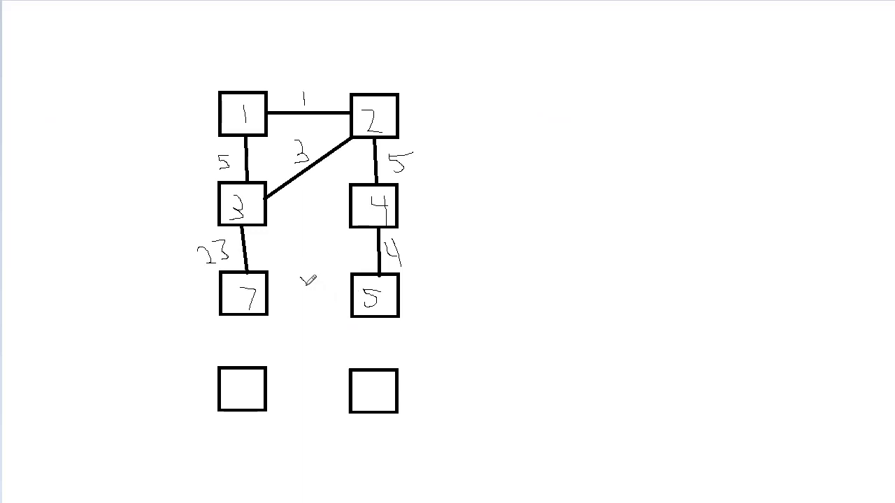
pyautogui.moveTo(301, 277)
pyautogui.mouseDown()
pyautogui.moveTo(308, 285)
pyautogui.moveTo(318, 276)
pyautogui.mouseUp()
pyautogui.moveTo(268, 296); pyautogui.dragTo(349, 295)
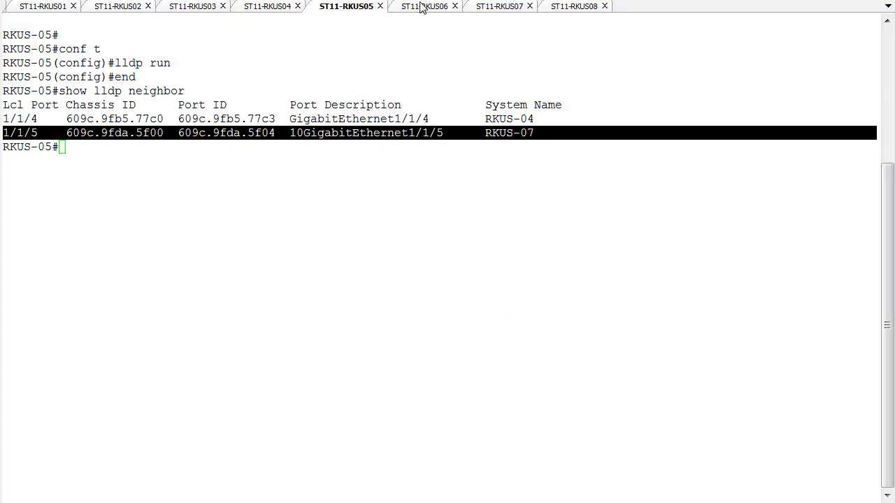
# Read RKUS-06's entry for RKUS-08, then number the last row's boxes 6 and 8 and link them with a line labelled 5.
pyautogui.click(420, 6)
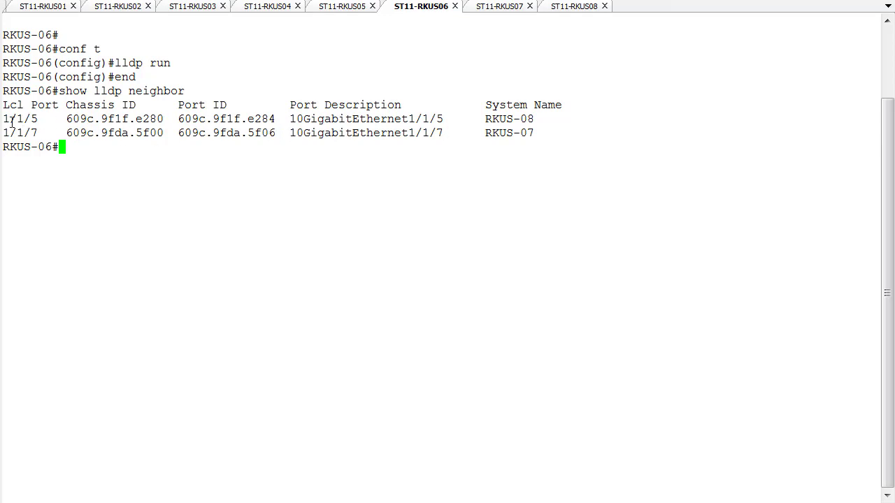
pyautogui.moveTo(10, 123); pyautogui.dragTo(36, 124)
pyautogui.moveTo(368, 120); pyautogui.dragTo(534, 120)
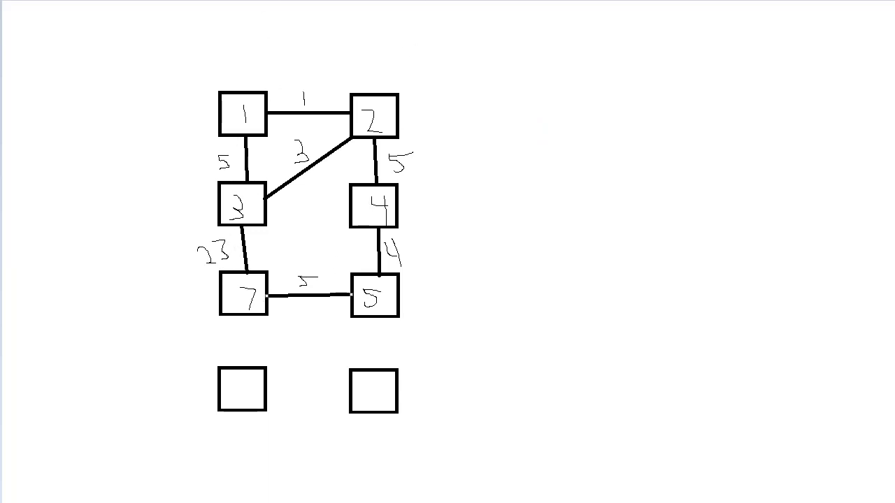
pyautogui.moveTo(244, 381); pyautogui.dragTo(250, 394)
pyautogui.moveTo(304, 383); pyautogui.dragTo(320, 377)
pyautogui.moveTo(376, 383)
pyautogui.mouseDown()
pyautogui.moveTo(390, 398)
pyautogui.moveTo(379, 396)
pyautogui.moveTo(379, 372)
pyautogui.mouseUp()
pyautogui.moveTo(267, 395); pyautogui.dragTo(344, 392)
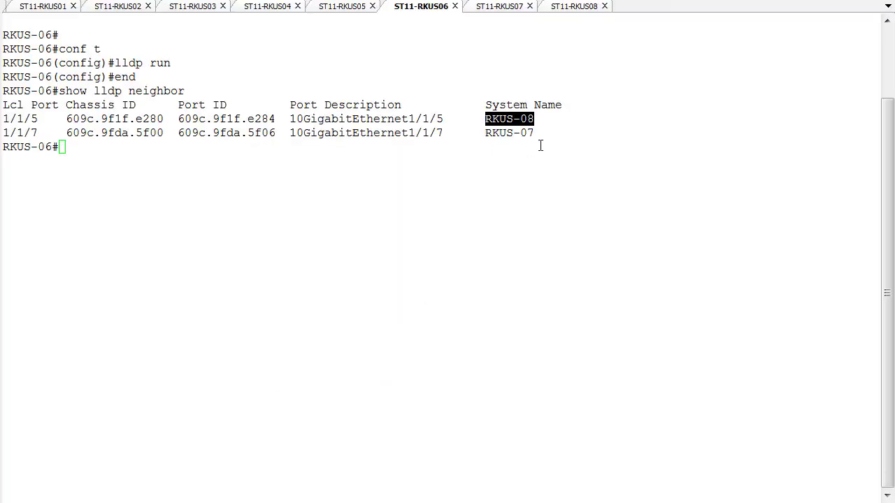
# Check RKUS-06's neighbor entry for RKUS-07, then link boxes 7 and 6 with a line labelled 7 and return to the terminal.
pyautogui.moveTo(534, 133); pyautogui.dragTo(409, 133)
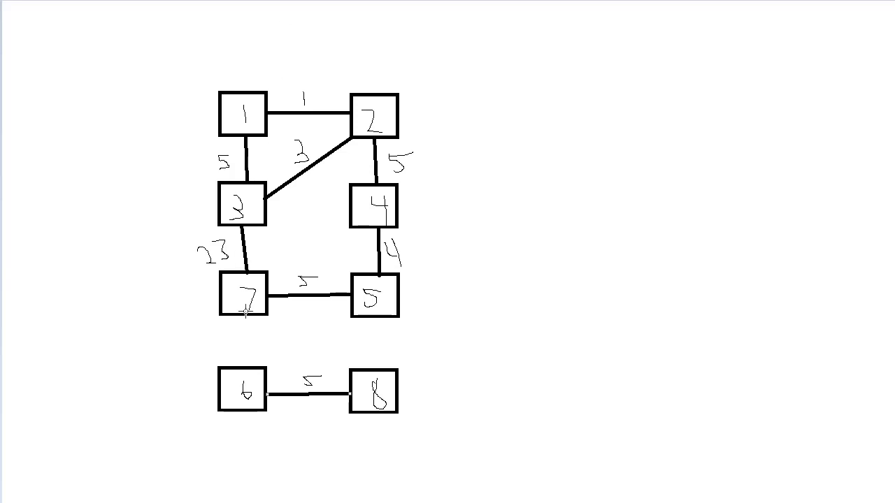
pyautogui.moveTo(246, 316); pyautogui.dragTo(250, 369)
pyautogui.moveTo(213, 339)
pyautogui.mouseDown()
pyautogui.moveTo(228, 338)
pyautogui.moveTo(230, 353)
pyautogui.mouseUp()
pyautogui.hotkey('alt', 'Tab')
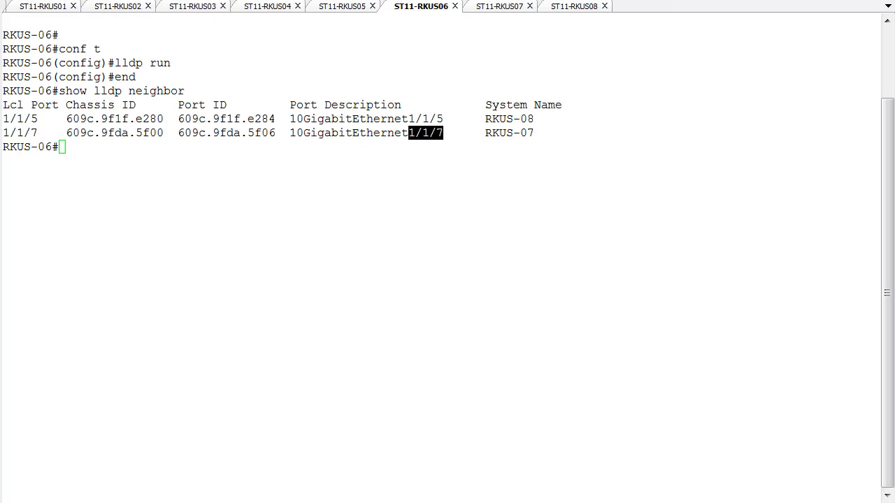
# Compare RKUS-07's LLDP neighbors with the diagram and draw the missing diagonal link from box 7 to box 8.
pyautogui.click(502, 7)
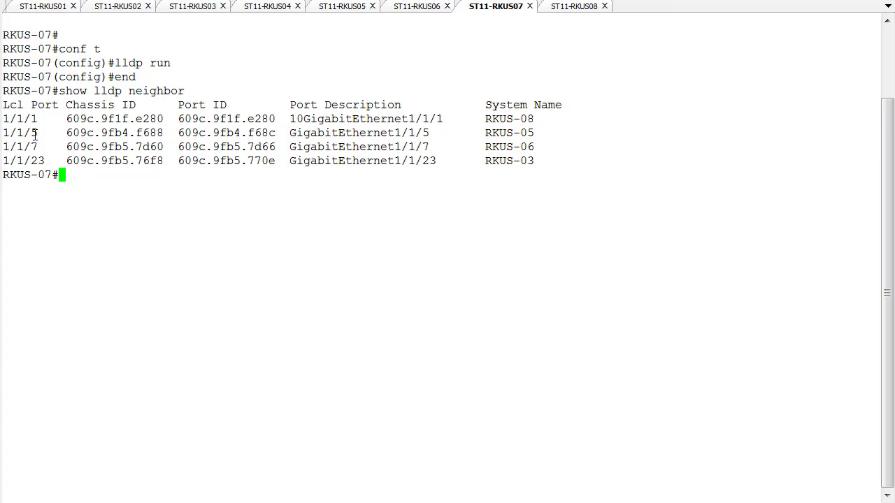
pyautogui.moveTo(10, 133); pyautogui.dragTo(51, 133)
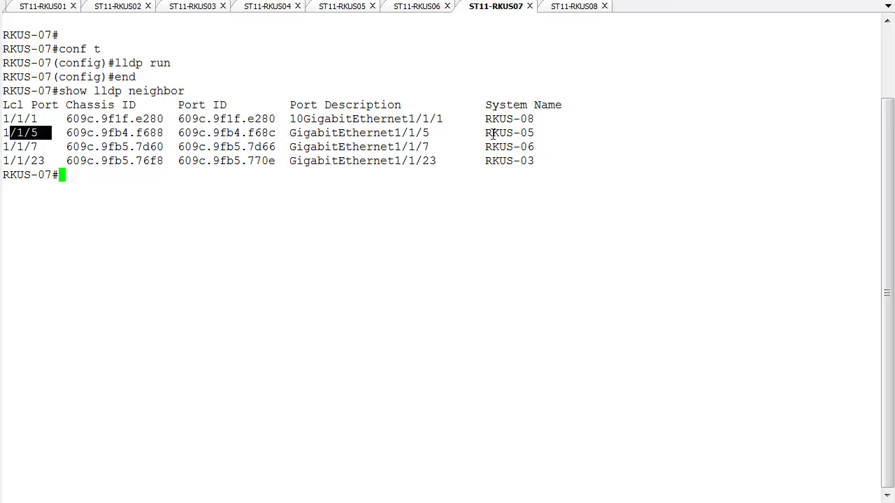
pyautogui.moveTo(486, 133); pyautogui.dragTo(493, 161)
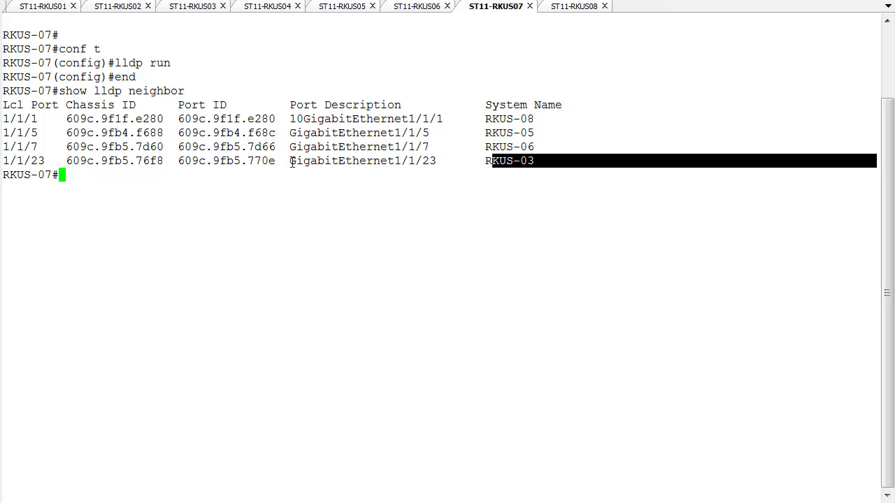
pyautogui.moveTo(293, 162); pyautogui.dragTo(249, 162)
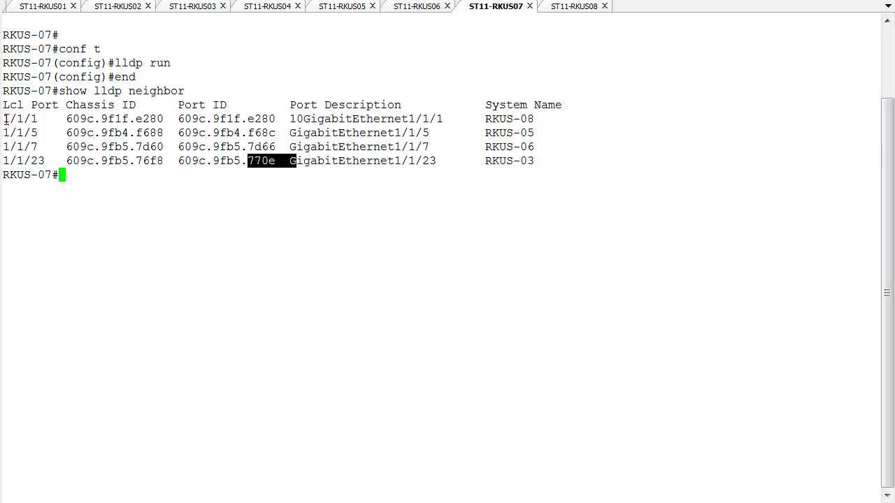
pyautogui.moveTo(5, 119); pyautogui.dragTo(541, 123)
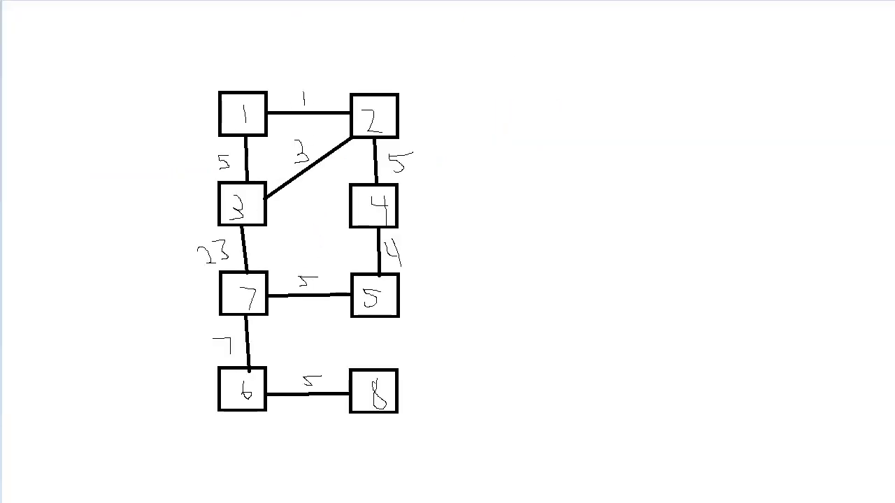
pyautogui.moveTo(267, 312); pyautogui.dragTo(353, 369)
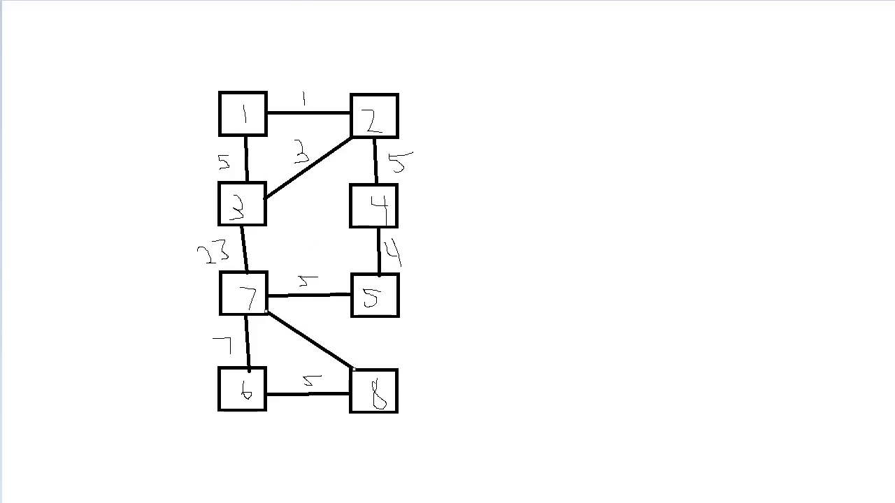
pyautogui.moveTo(329, 325); pyautogui.dragTo(327, 342)
pyautogui.hotkey('ctrl', 'z')
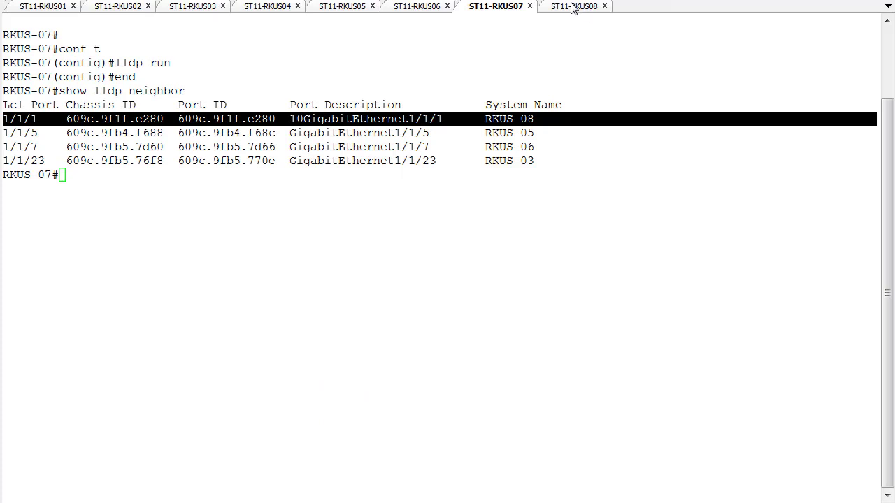
# Check RKUS-08's LLDP neighbor entries for RKUS-07 and RKUS-06, including their local ports.
pyautogui.click(572, 7)
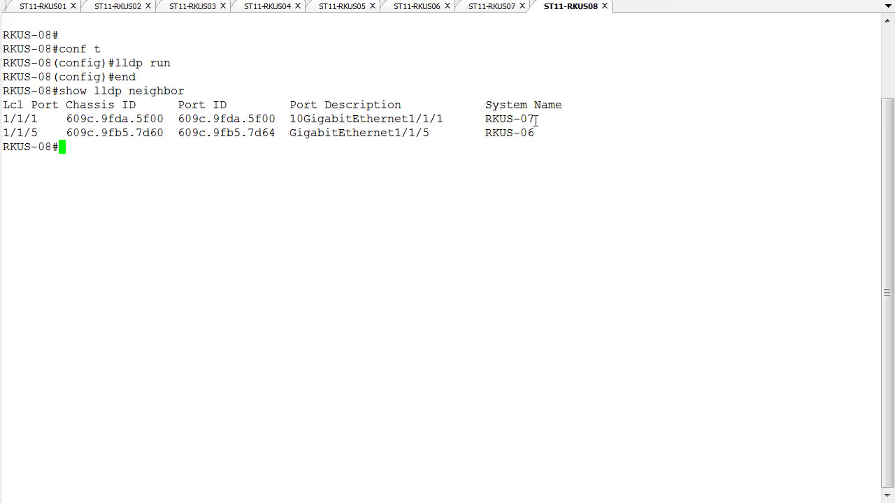
pyautogui.moveTo(535, 120); pyautogui.dragTo(484, 114)
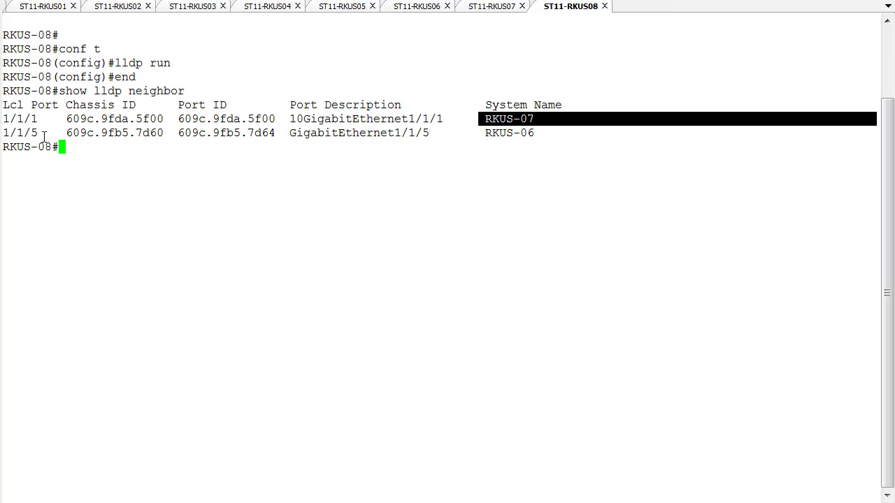
pyautogui.moveTo(39, 134); pyautogui.dragTo(25, 135)
pyautogui.moveTo(536, 133); pyautogui.dragTo(508, 133)
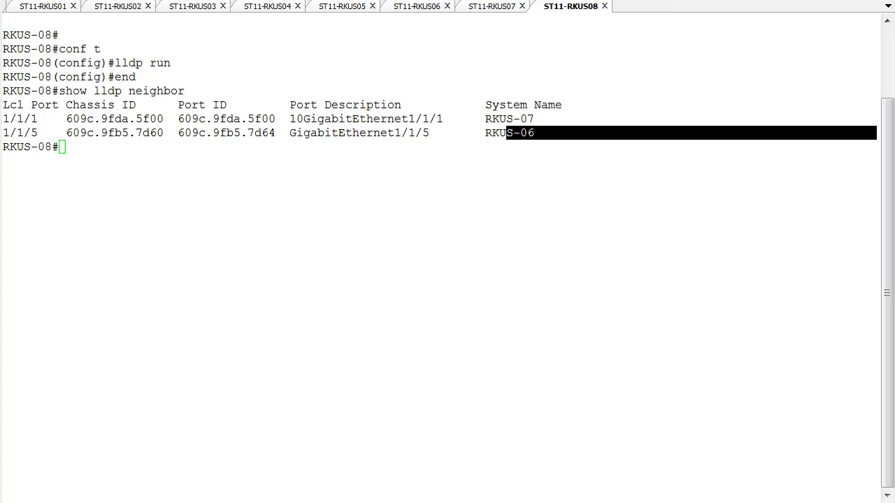
# On RKUS-04, display the detailed LLDP neighbor information for port e1/1/4 with sh lldp nei detail port e1/1/4.
pyautogui.click(268, 8)
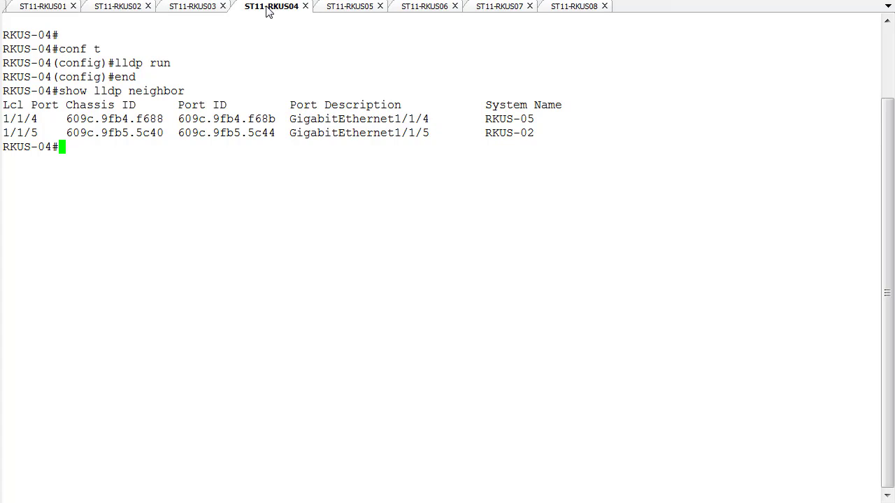
pyautogui.write('sh lldp nei')
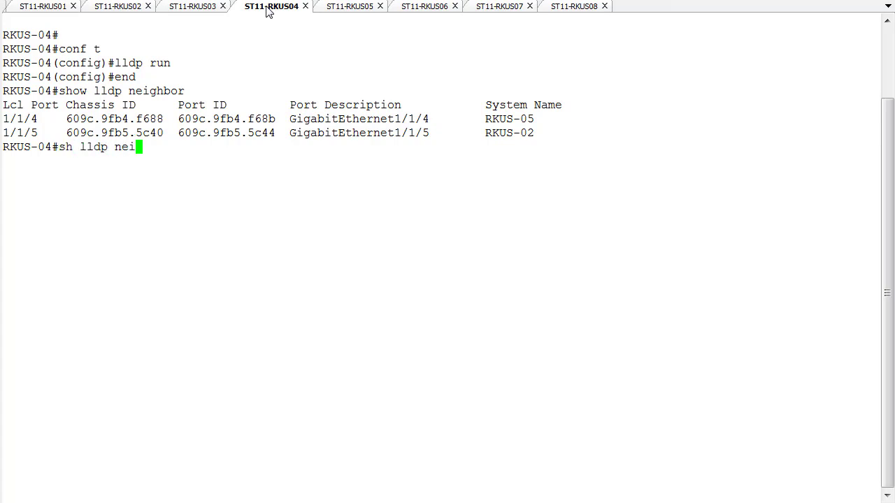
pyautogui.write(' detail port e1/1/4')
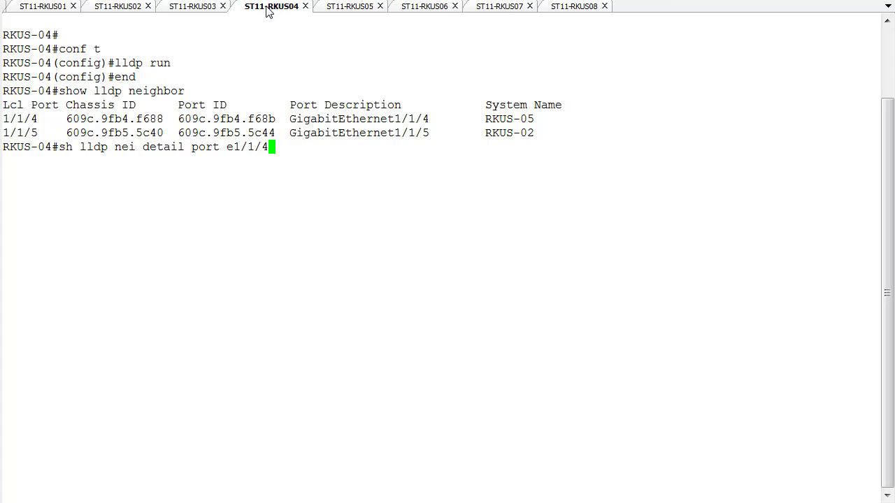
pyautogui.press('Return')
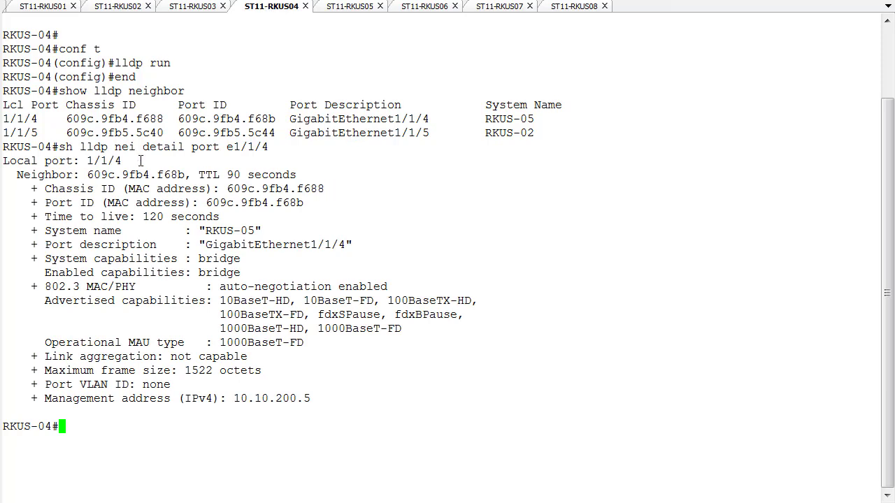
# Examine the detail output's local port, neighbor, chassis ID, port ID, time to live, system name and port description.
pyautogui.moveTo(123, 161); pyautogui.dragTo(80, 160)
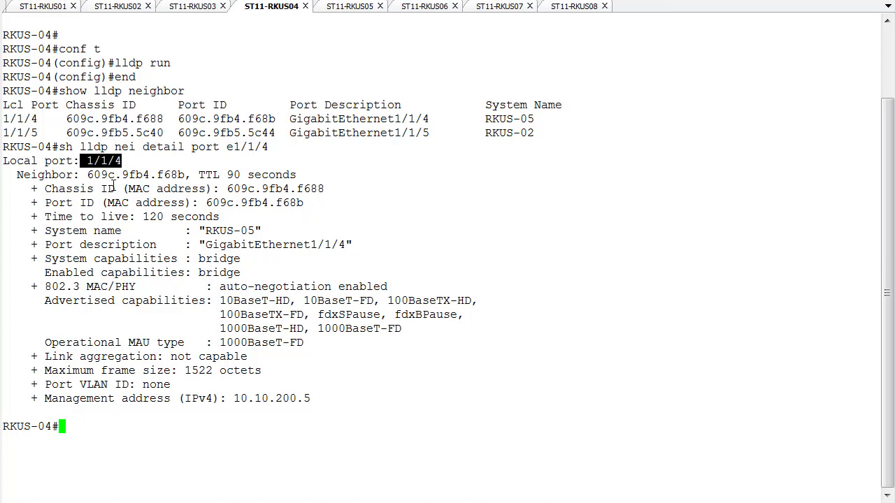
pyautogui.moveTo(87, 175); pyautogui.dragTo(186, 194)
pyautogui.click(185, 194)
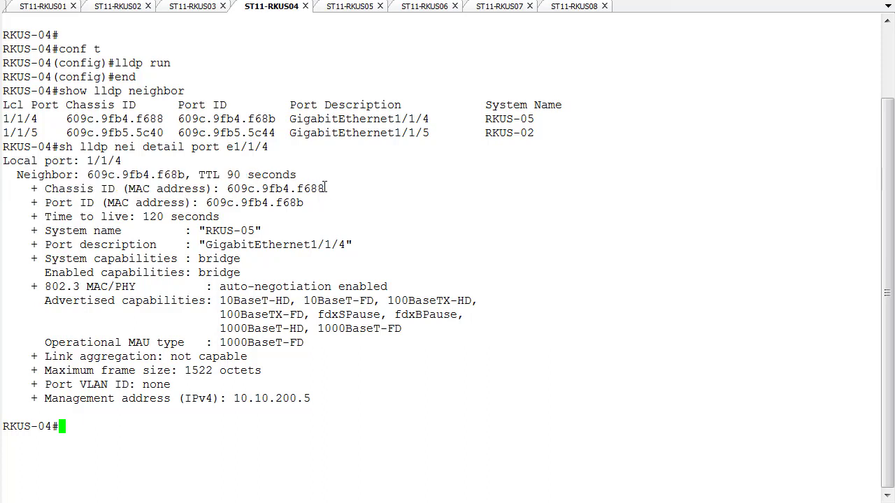
pyautogui.moveTo(326, 189); pyautogui.dragTo(227, 189)
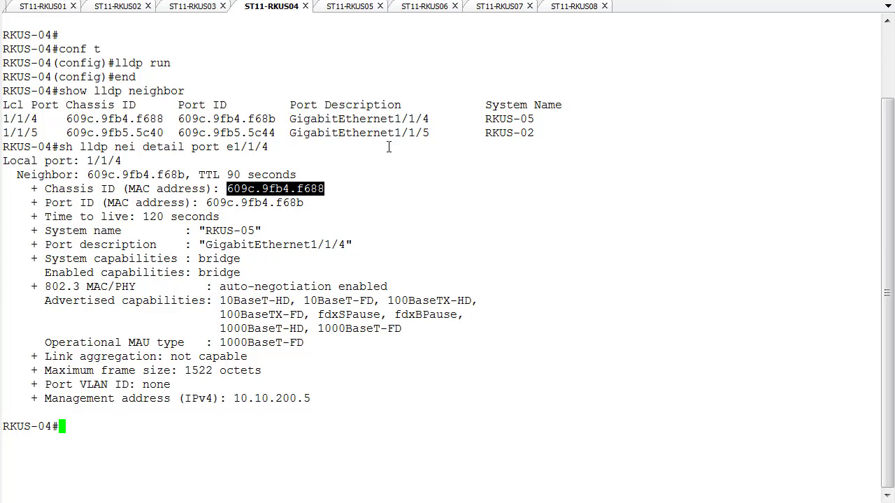
pyautogui.moveTo(310, 206); pyautogui.dragTo(210, 190)
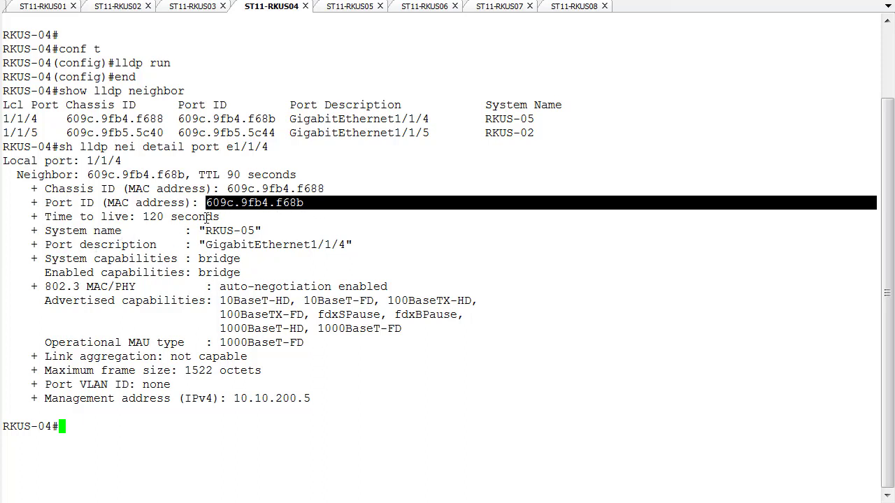
pyautogui.moveTo(213, 217); pyautogui.dragTo(143, 217)
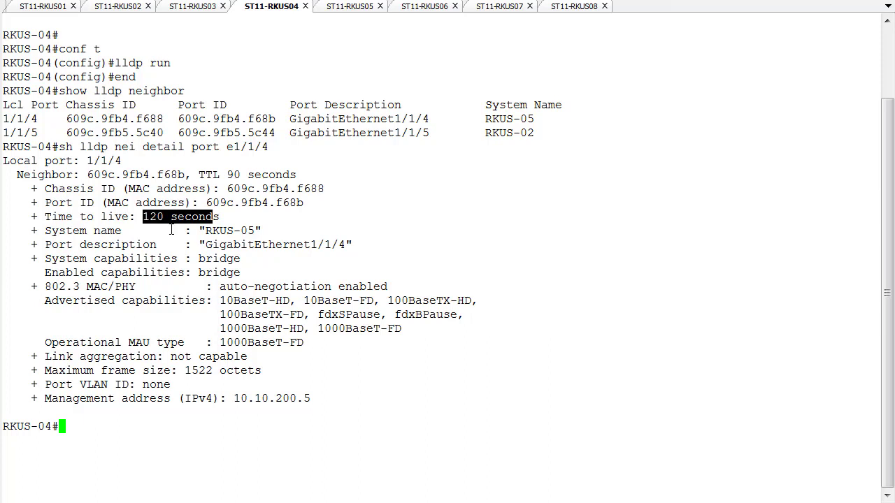
pyautogui.click(258, 231)
pyautogui.moveTo(258, 231); pyautogui.dragTo(206, 230)
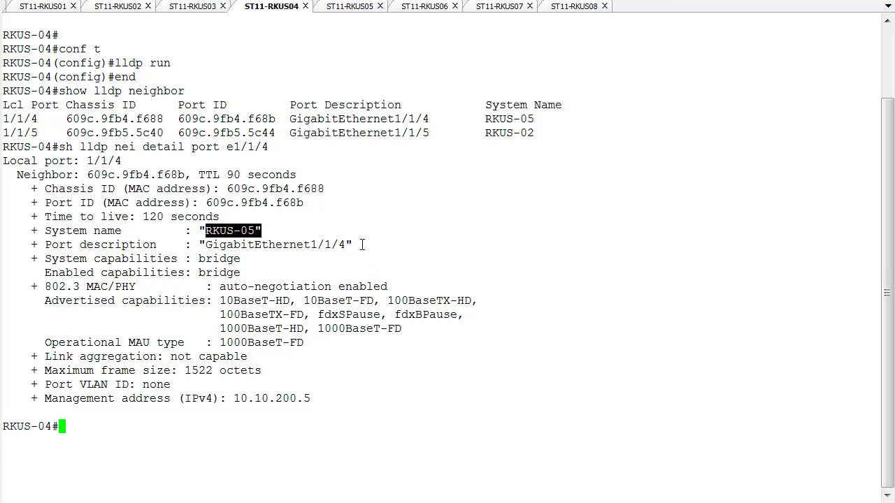
pyautogui.moveTo(362, 245); pyautogui.dragTo(208, 257)
pyautogui.click(445, 228)
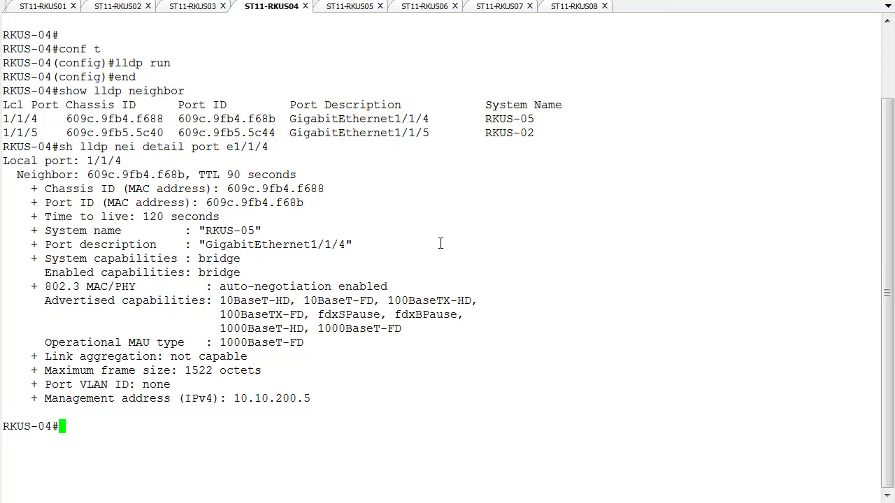
# Examine the link aggregation, maximum frame size and port VLAN ID entries in the detailed LLDP output.
pyautogui.moveTo(250, 357); pyautogui.dragTo(178, 355)
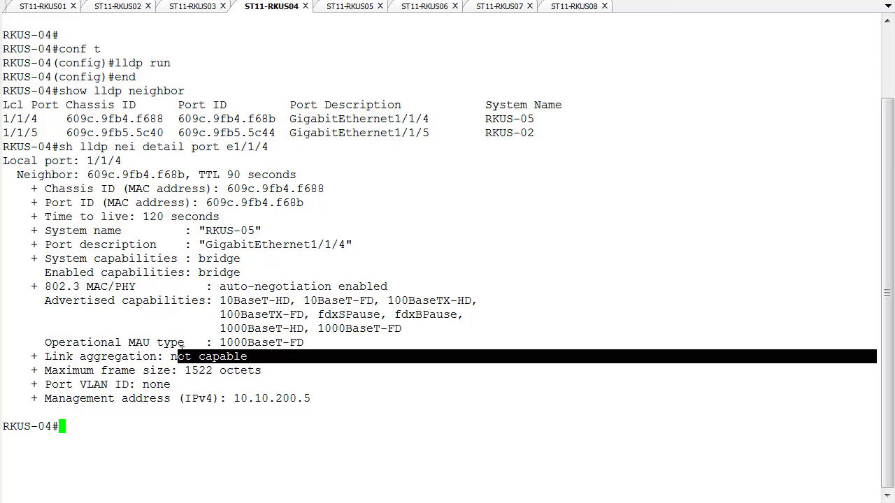
pyautogui.moveTo(247, 372); pyautogui.dragTo(185, 372)
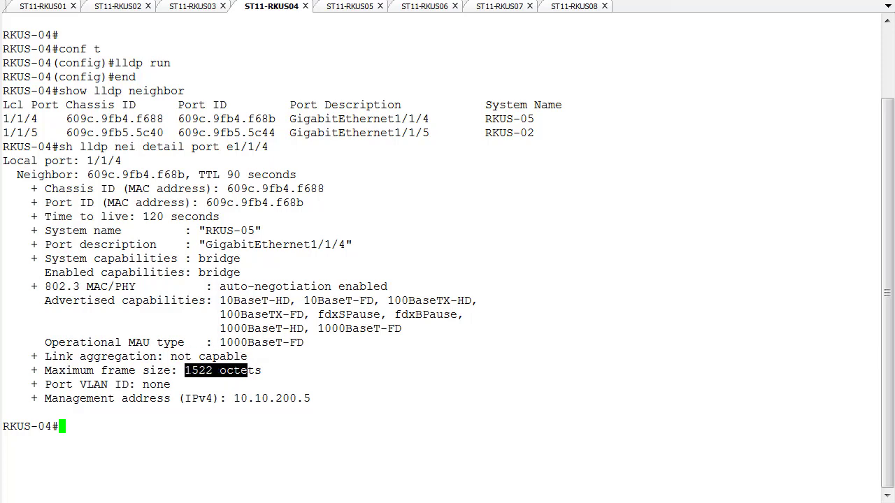
pyautogui.click(207, 390)
pyautogui.moveTo(174, 386); pyautogui.dragTo(146, 384)
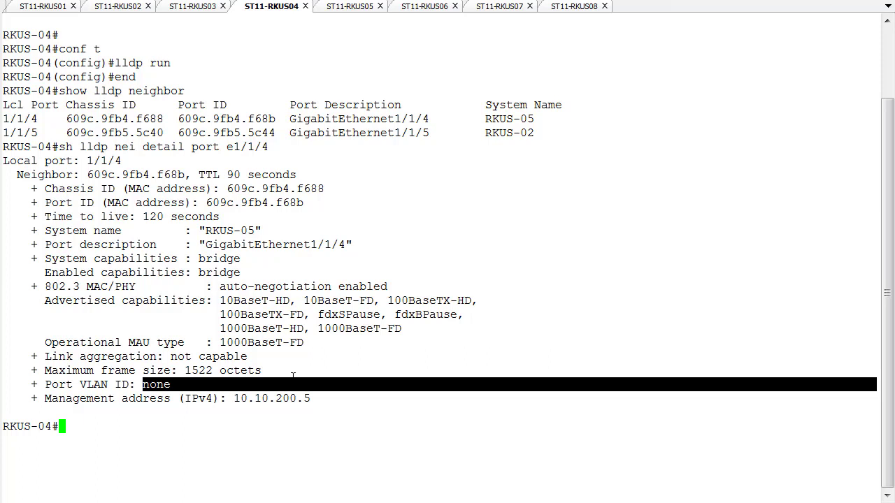
pyautogui.click(294, 372)
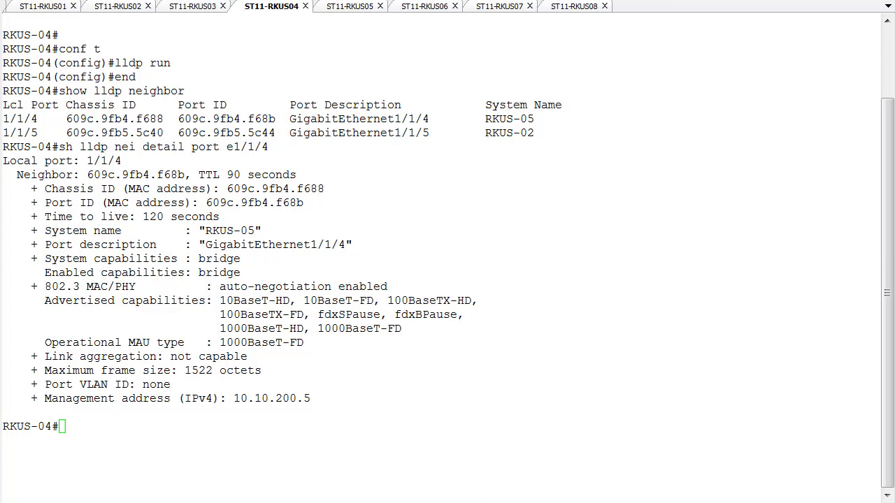
# Enable FDP on all eight switches by sending them a script containing conf t, fdp run and end.
pyautogui.hotkey('ctrl', 'shift', 's')
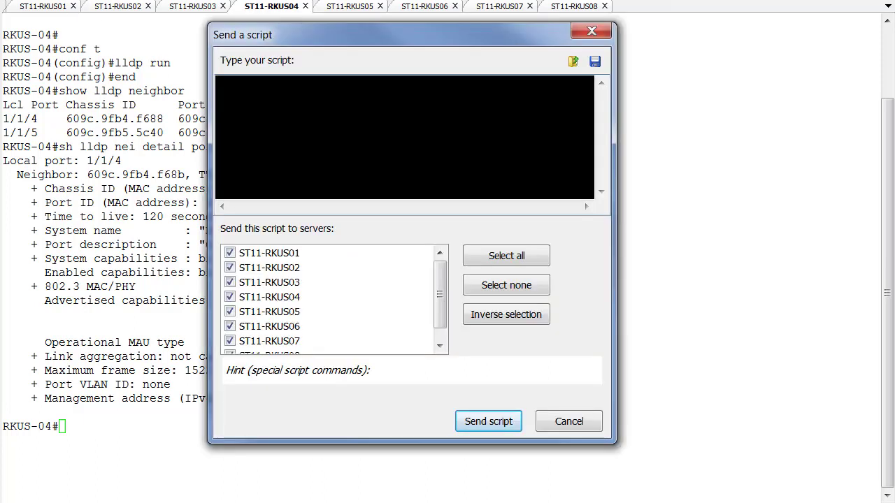
pyautogui.write('conf t')
pyautogui.press('Return')
pyautogui.write('fdp run')
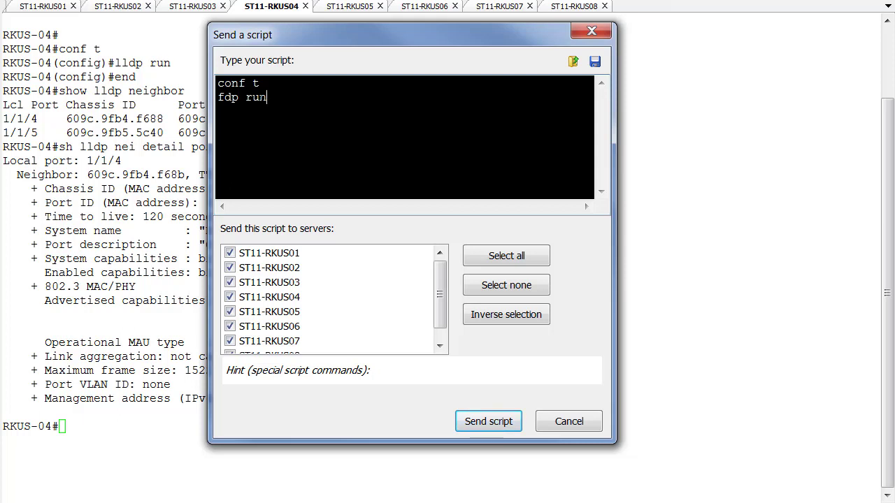
pyautogui.press('Return')
pyautogui.write('end')
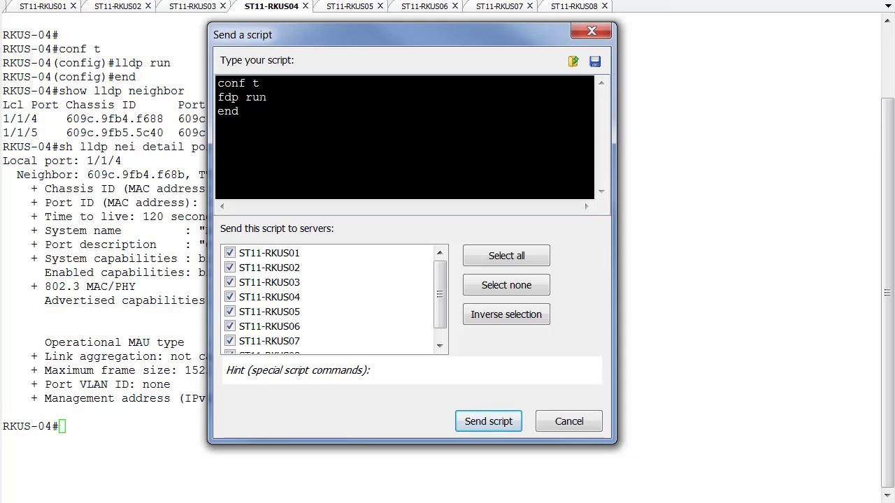
pyautogui.click(488, 421)
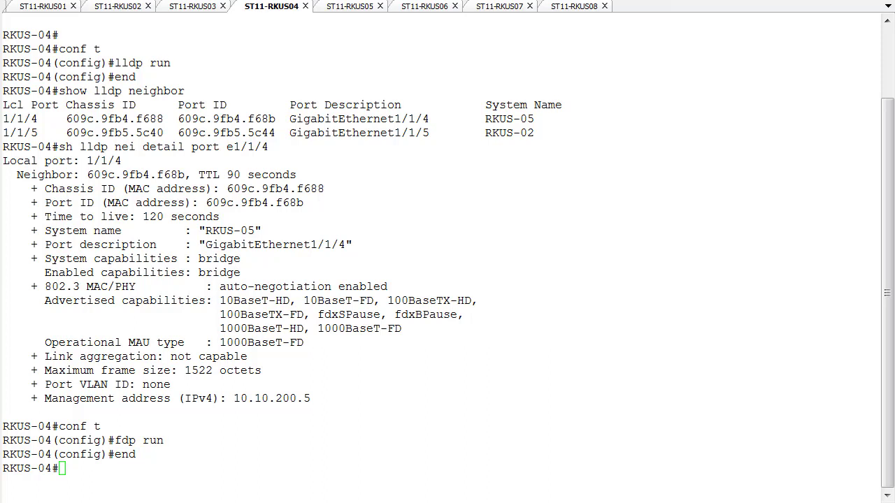
# Check the sessions of RKUS-01 through RKUS-08 for the executed FDP commands, then return to RKUS-01.
pyautogui.click(40, 8)
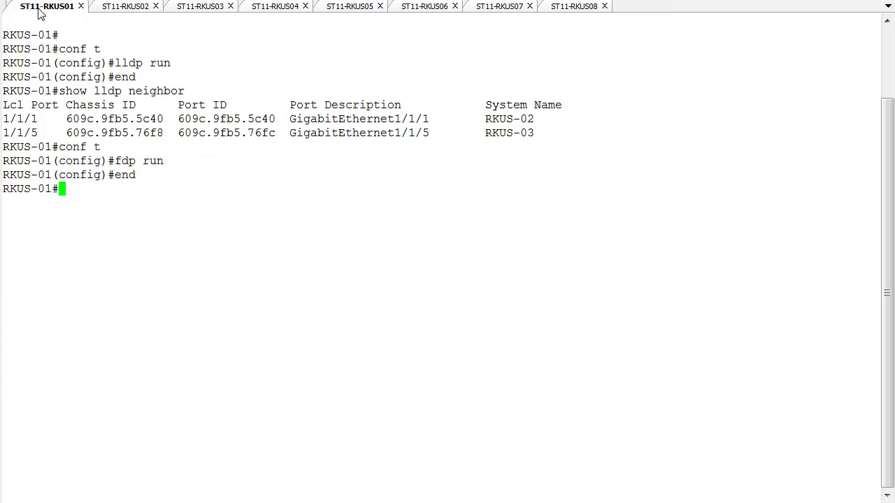
pyautogui.click(126, 7)
pyautogui.click(198, 9)
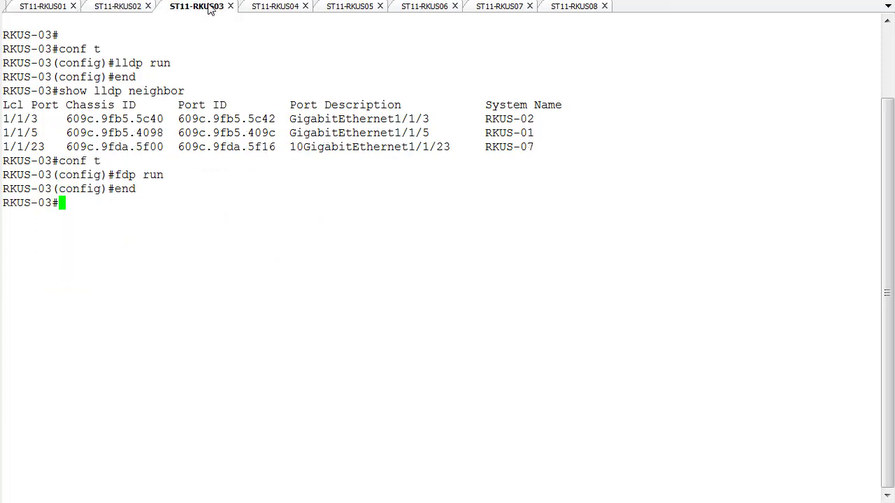
pyautogui.click(269, 9)
pyautogui.click(347, 8)
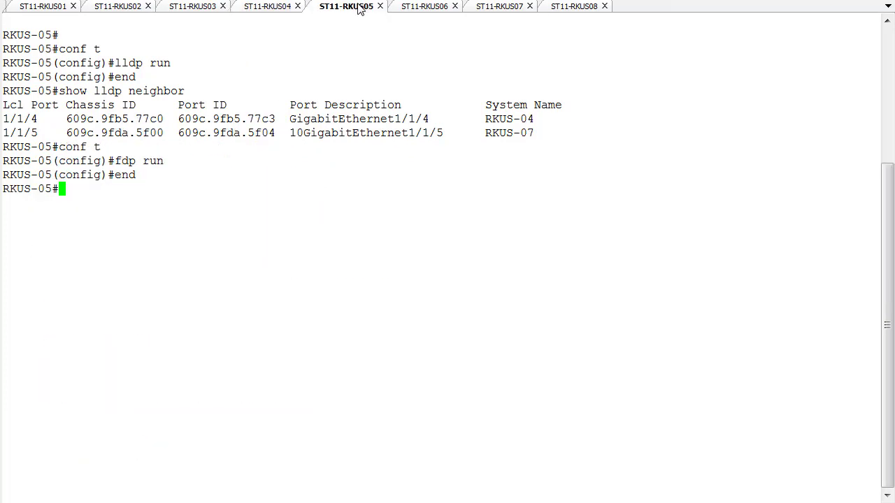
pyautogui.click(420, 9)
pyautogui.click(483, 8)
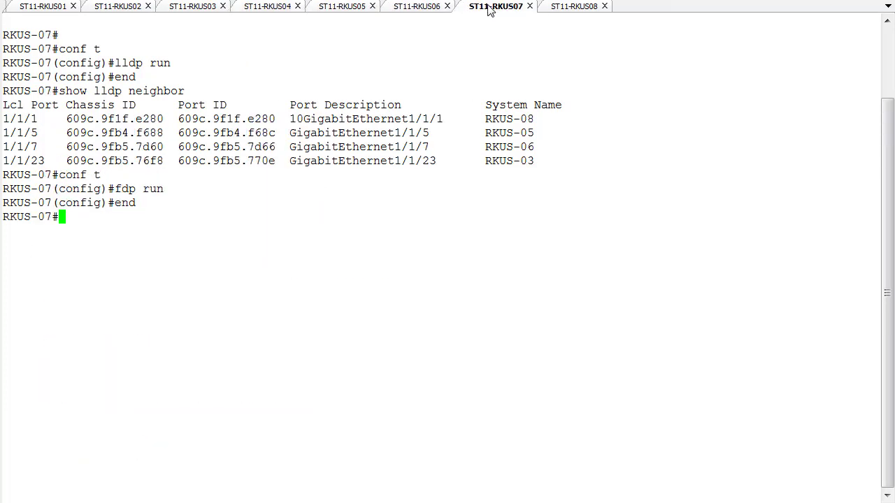
pyautogui.click(575, 7)
pyautogui.click(26, 7)
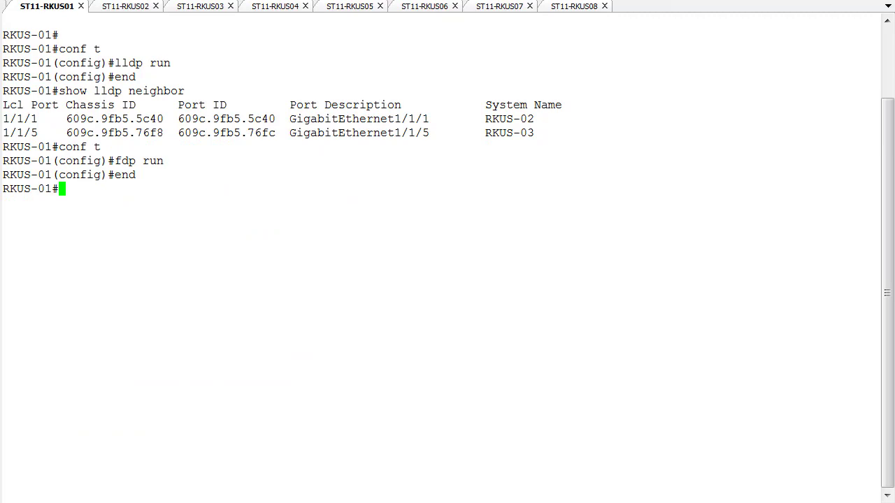
# Send the script show fdp nei to all eight switches.
pyautogui.hotkey('ctrl', 's')
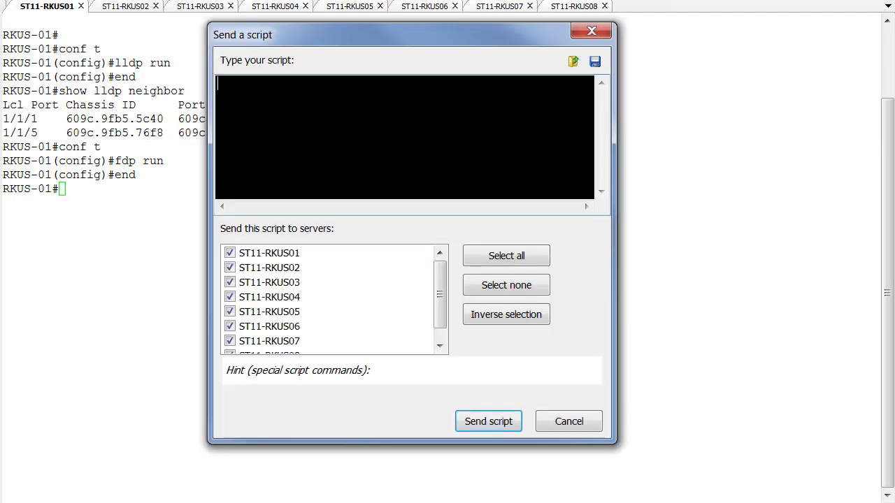
pyautogui.write('show fdp nei')
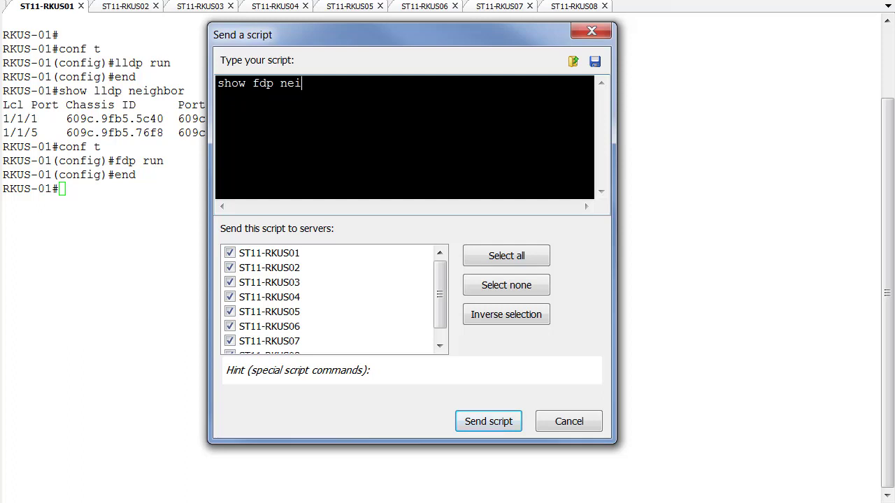
pyautogui.press('Return')
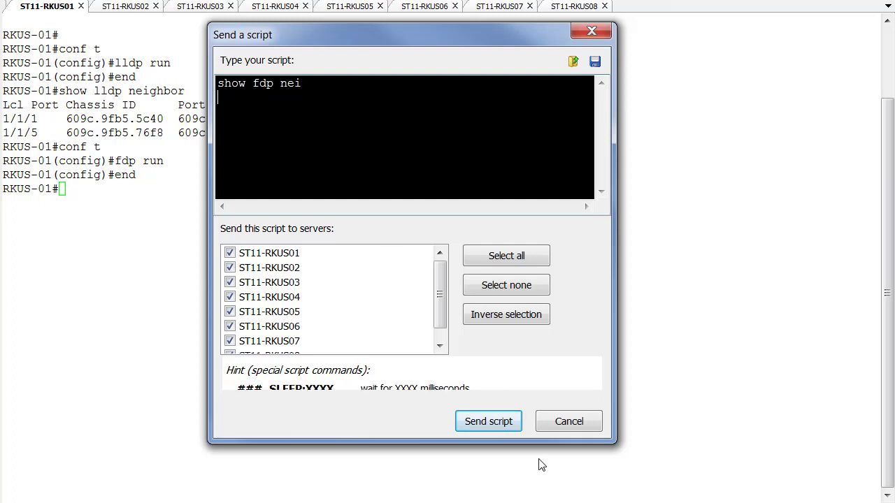
pyautogui.click(494, 425)
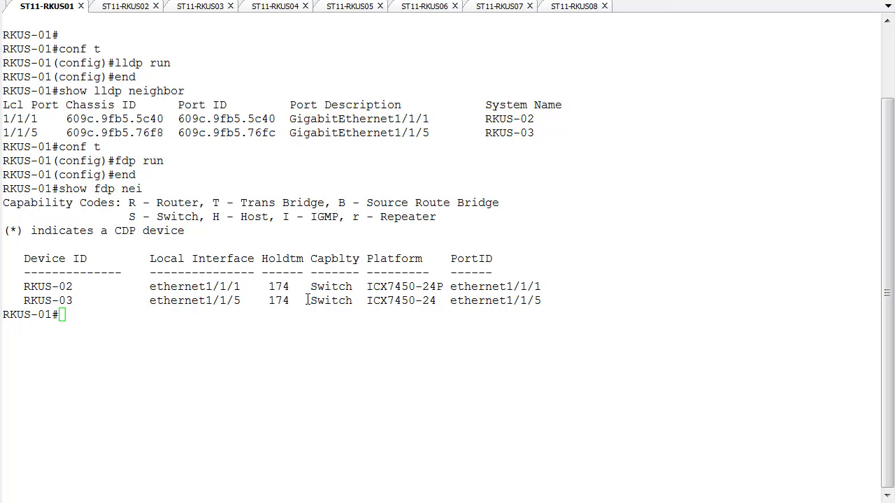
# Compare the platforms of RKUS-02 and RKUS-03 in RKUS-01's FDP neighbor table, then view RKUS-02's table.
pyautogui.moveTo(310, 287); pyautogui.dragTo(450, 286)
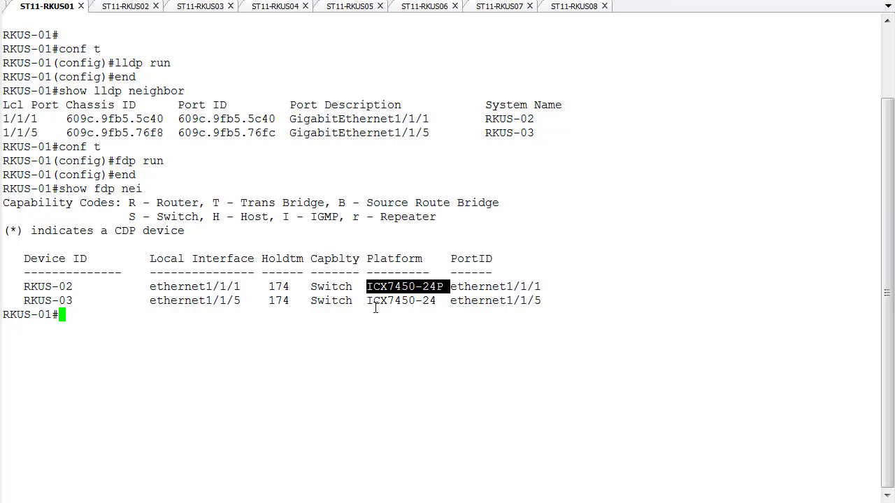
pyautogui.moveTo(361, 301); pyautogui.dragTo(436, 303)
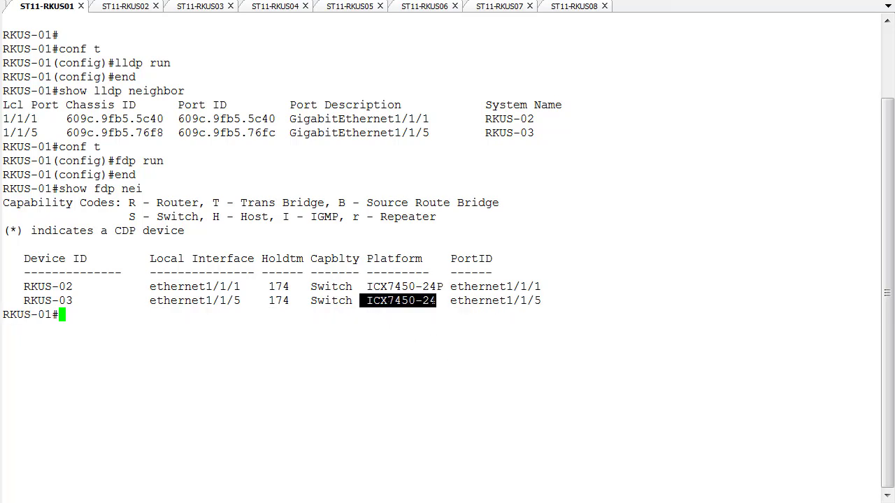
pyautogui.click(551, 304)
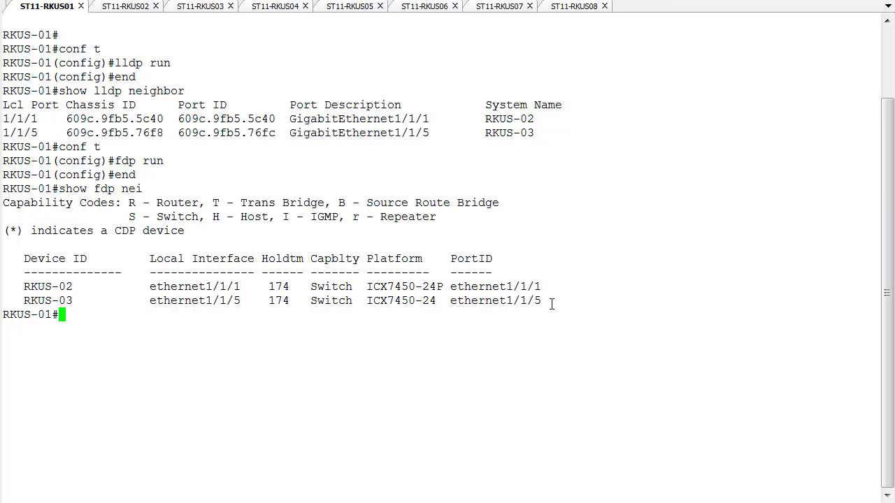
pyautogui.click(127, 10)
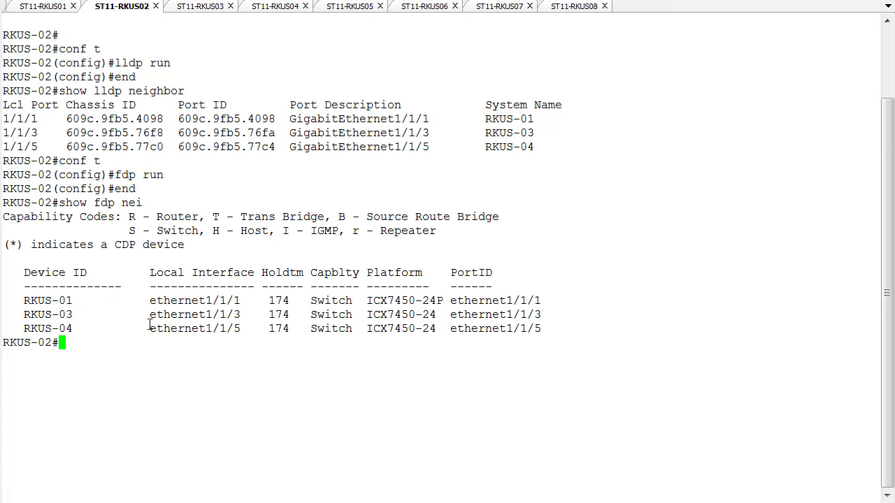
# View the FDP neighbor table of RKUS-03, then run show fdp entry RKUS-05 on RKUS-04.
pyautogui.click(206, 11)
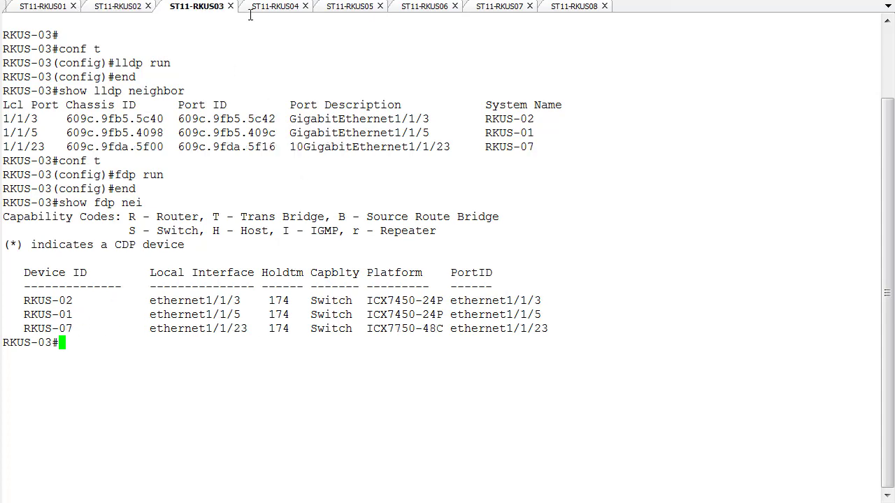
pyautogui.click(275, 9)
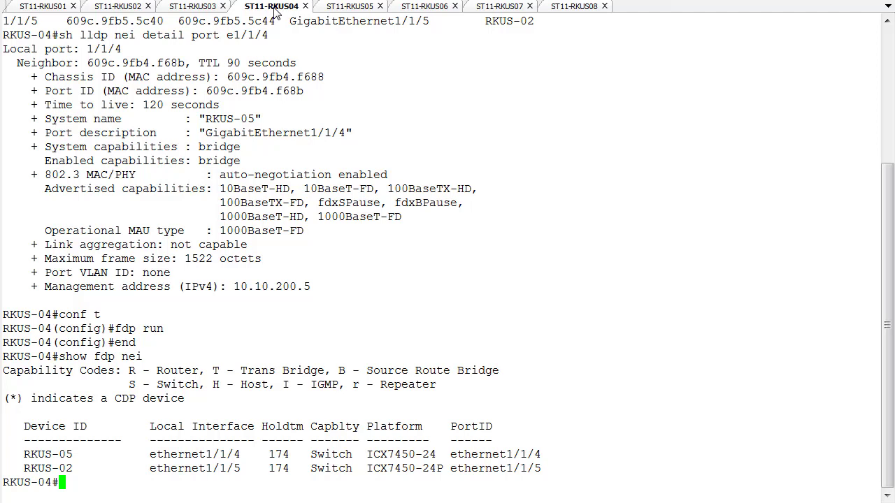
pyautogui.write('show fdp entry')
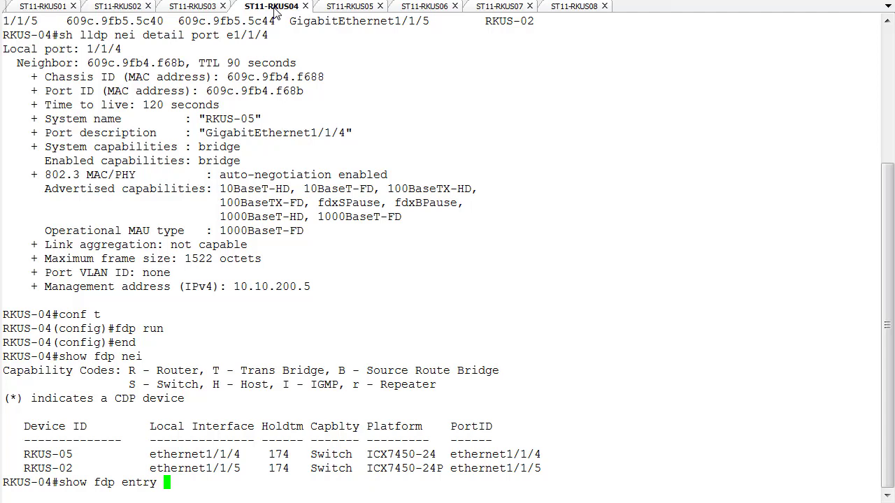
pyautogui.write(' RKUS-05')
pyautogui.press('Return')
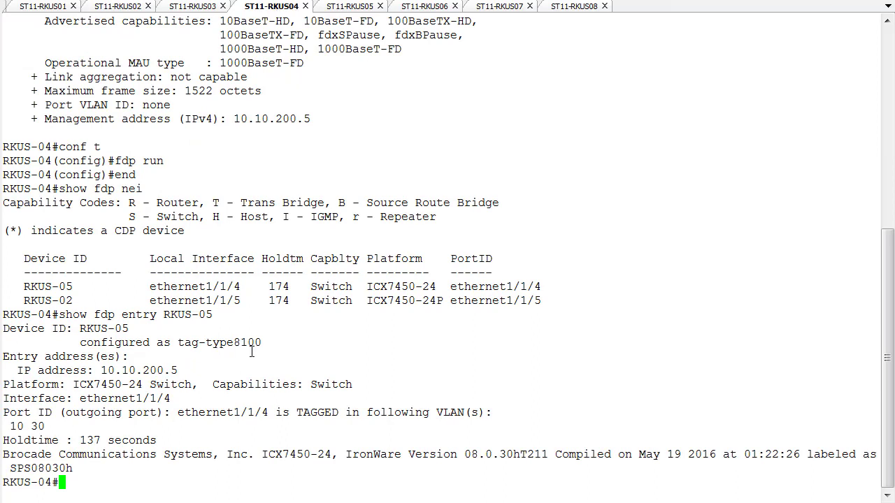
# Examine the RKUS-05 FDP entry's tag type, IP address, platform, capability, interface, outgoing port, tagged VLANs and software version.
pyautogui.moveTo(266, 343); pyautogui.dragTo(178, 337)
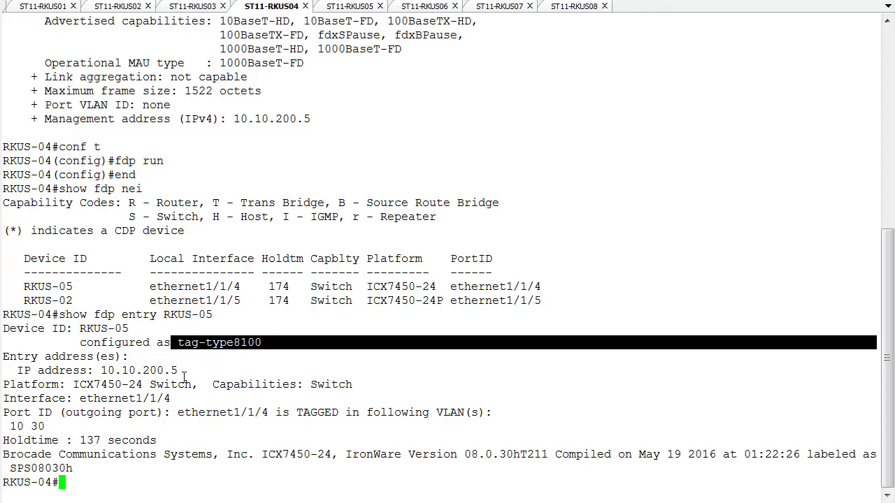
pyautogui.moveTo(185, 378); pyautogui.dragTo(105, 384)
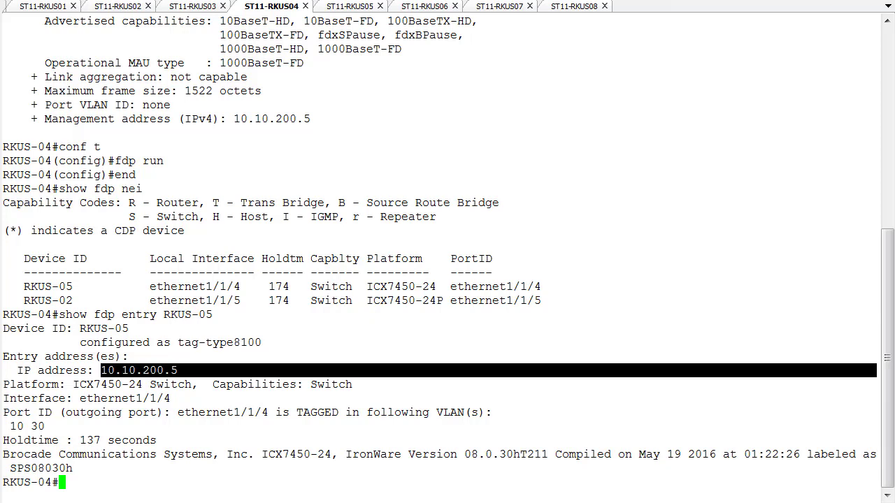
pyautogui.moveTo(143, 385); pyautogui.dragTo(74, 384)
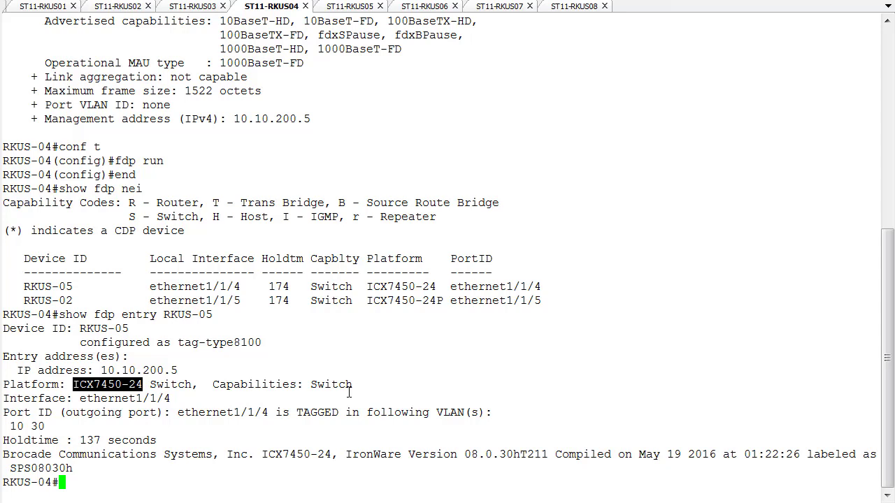
pyautogui.moveTo(353, 384); pyautogui.dragTo(311, 385)
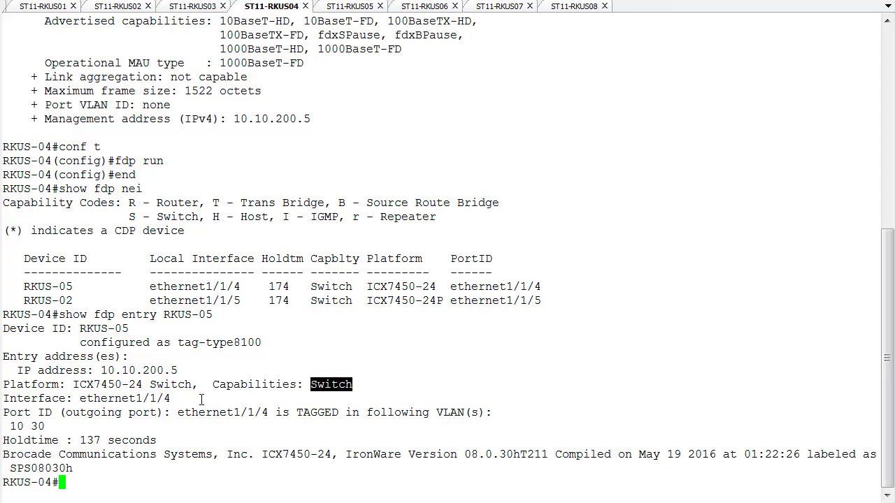
pyautogui.moveTo(170, 399); pyautogui.dragTo(84, 404)
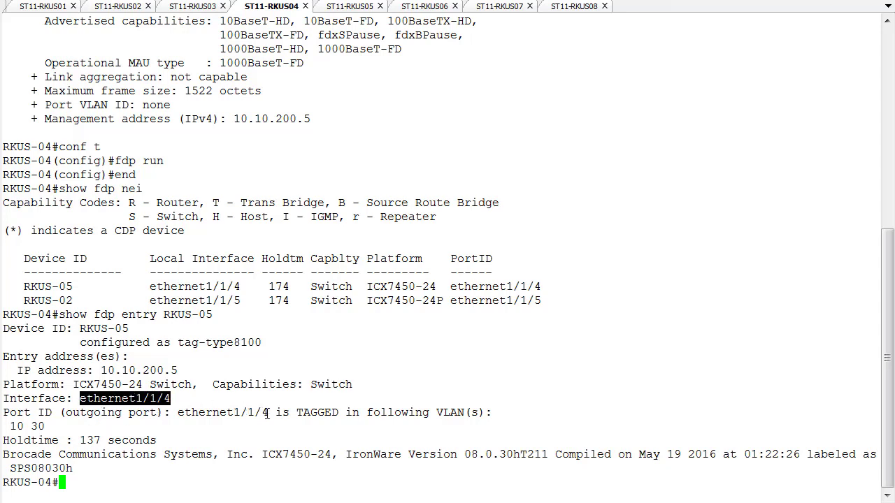
pyautogui.moveTo(264, 413); pyautogui.dragTo(179, 413)
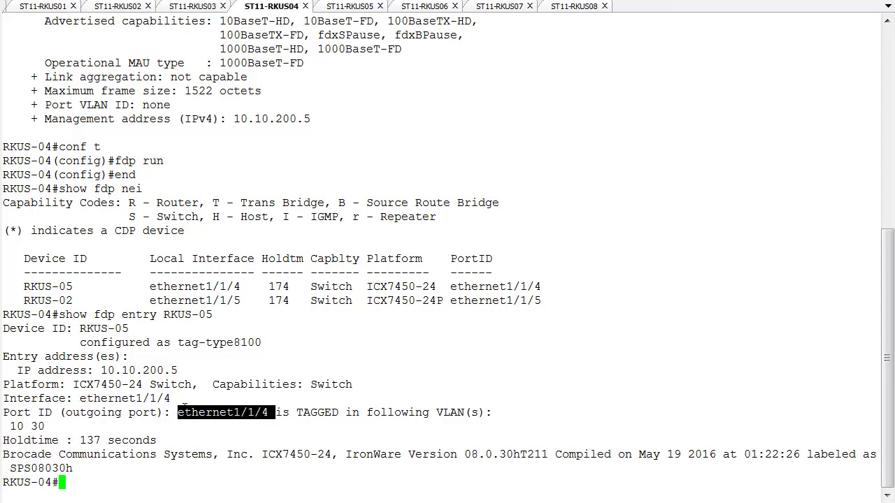
pyautogui.doubleClick(328, 412)
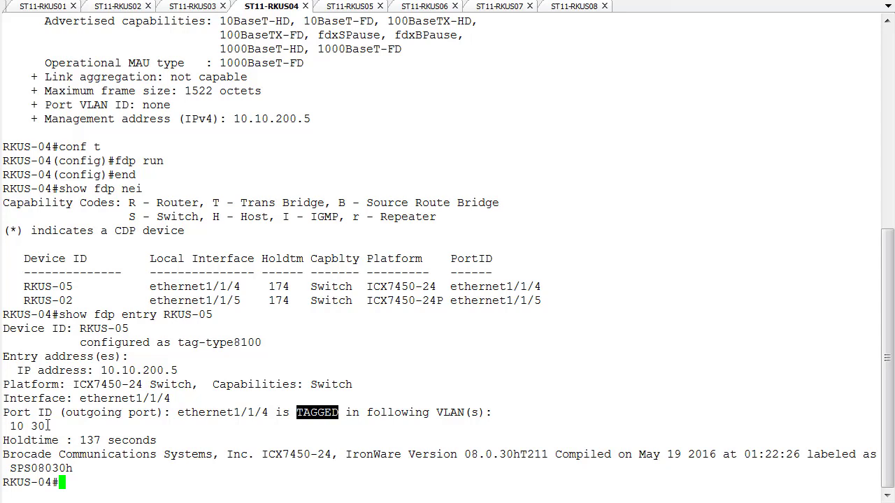
pyautogui.moveTo(48, 426); pyautogui.dragTo(3, 422)
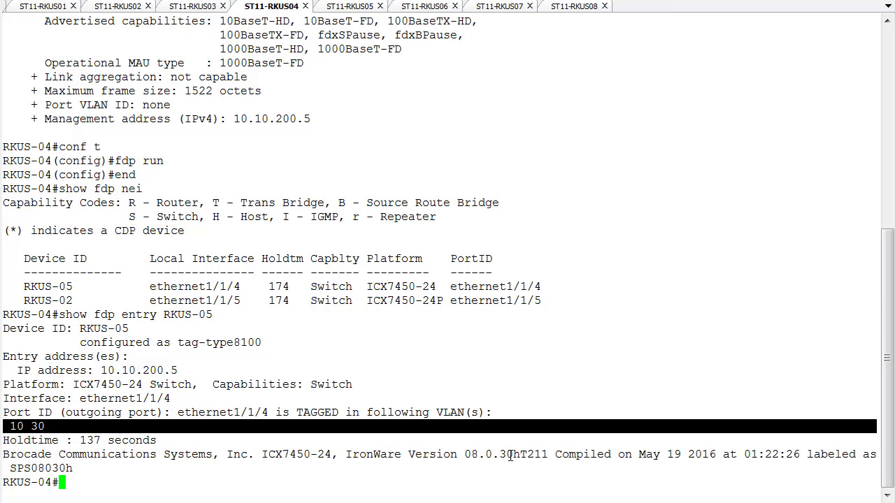
pyautogui.moveTo(458, 455); pyautogui.dragTo(549, 456)
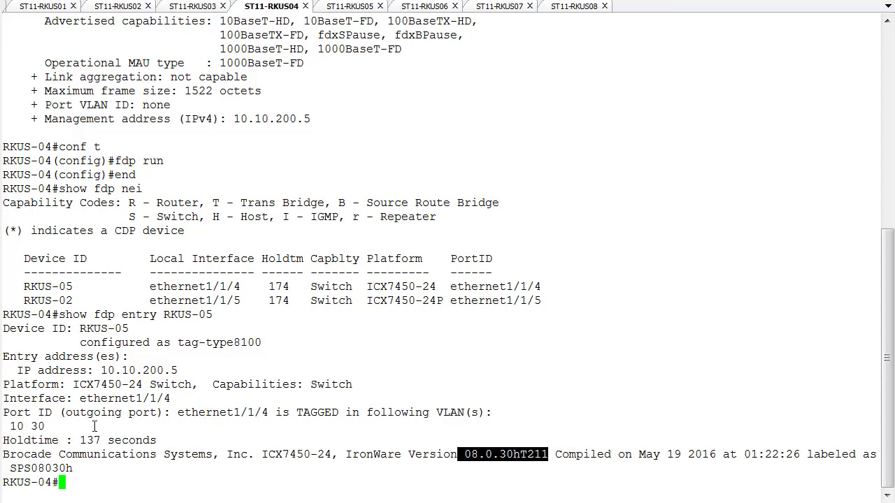
pyautogui.click(114, 485)
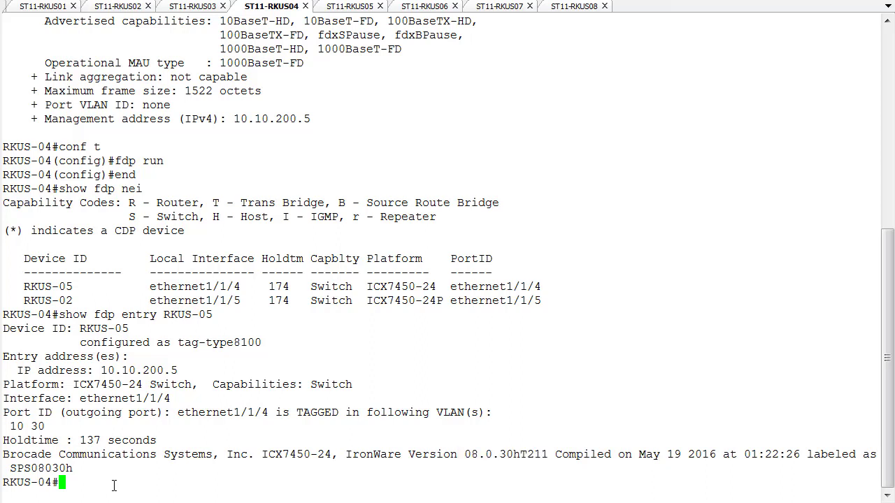
# List the VLANs configured on RKUS-04 with sho vlan brief, then show their port details with show vlan.
pyautogui.write('sho vlan brief')
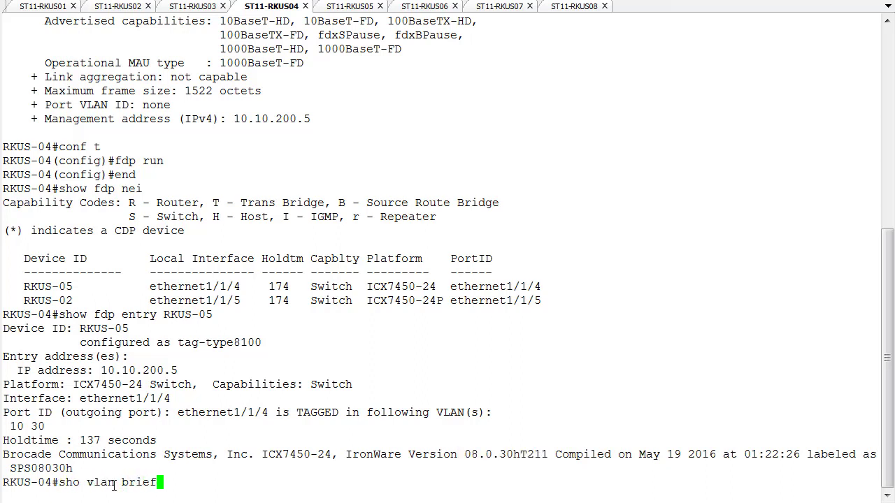
pyautogui.press('Return')
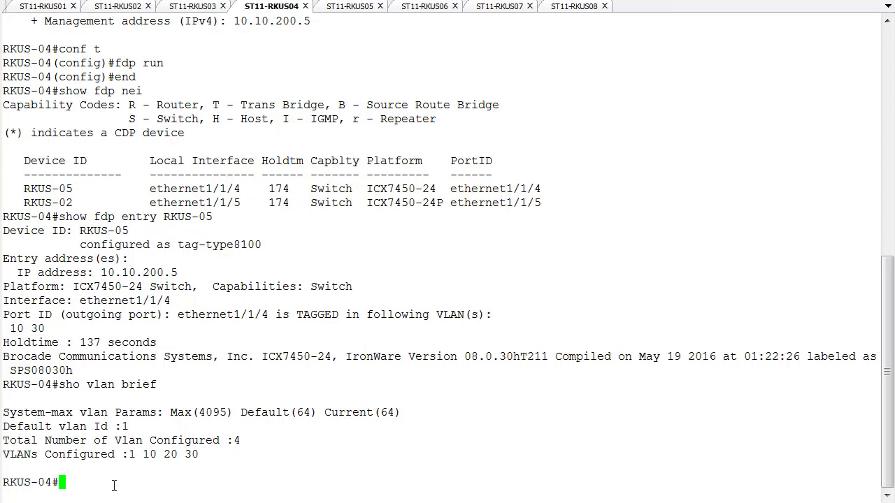
pyautogui.write('show vlan')
pyautogui.press('Return')
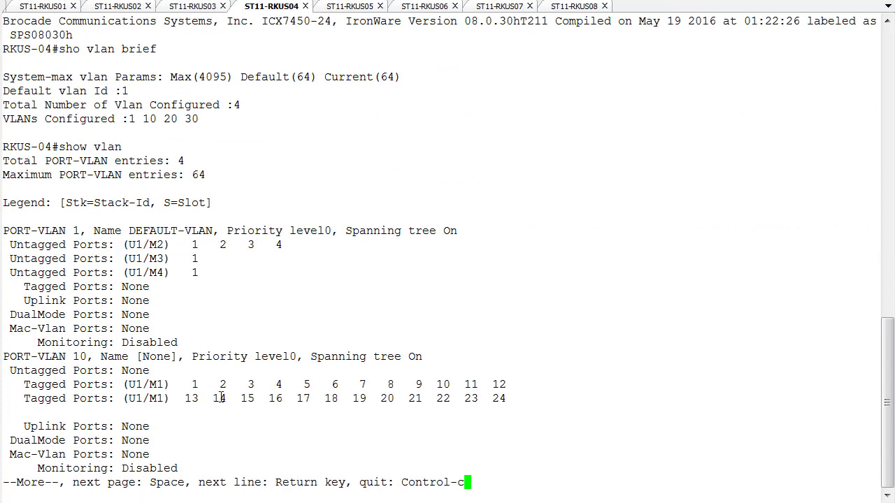
# Check the tagged membership of port 4 in VLANs 10, 20 and 30 through the full VLAN listing on RKUS-04.
pyautogui.doubleClick(279, 385)
pyautogui.doubleClick(80, 357)
pyautogui.click(277, 324)
pyautogui.press('space')
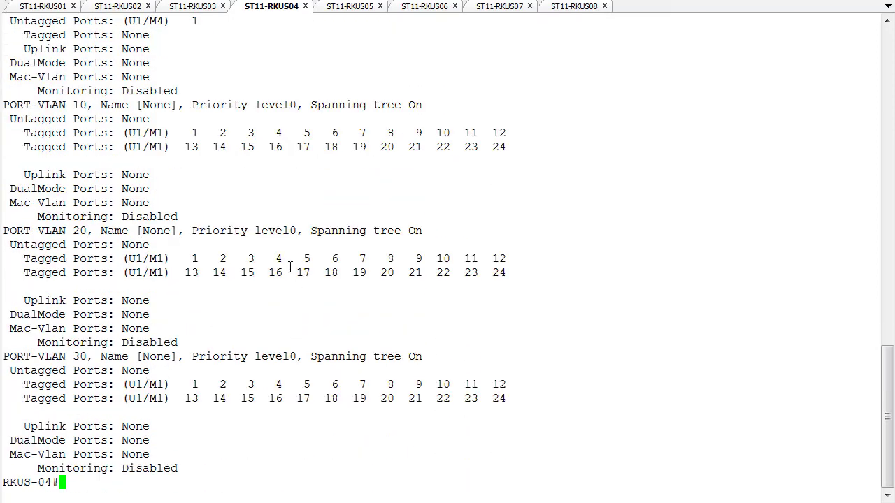
pyautogui.doubleClick(282, 258)
pyautogui.doubleClick(81, 231)
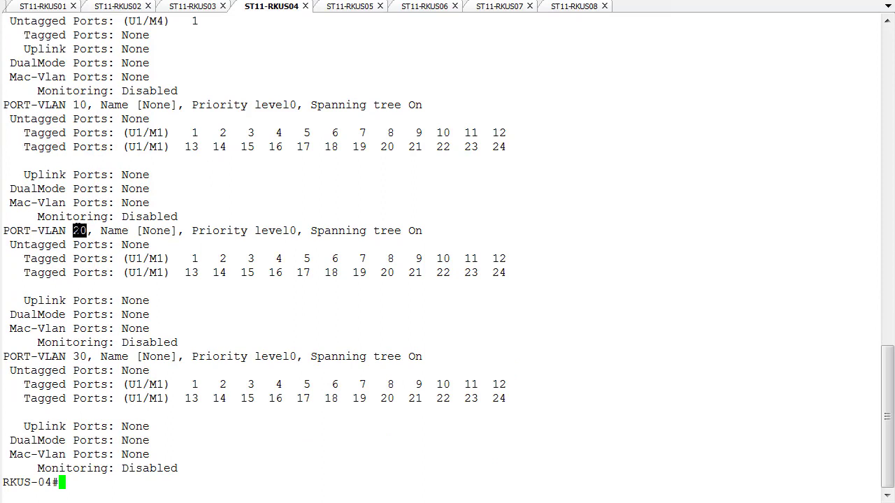
pyautogui.doubleClick(276, 384)
pyautogui.moveTo(275, 385); pyautogui.dragTo(118, 371)
pyautogui.doubleClick(80, 357)
# Run show vlan brief on RKUS-05 to list its configured VLANs.
pyautogui.click(353, 6)
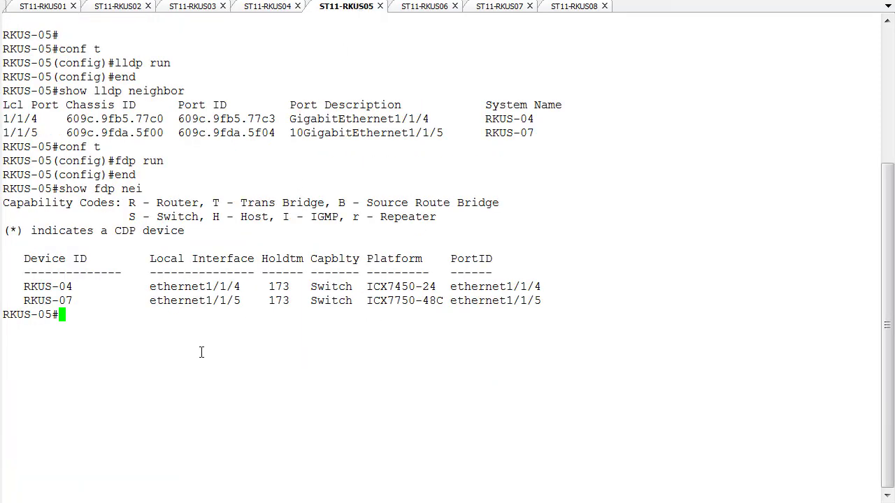
pyautogui.write('show va')
pyautogui.press('BackSpace')
pyautogui.write('lan ')
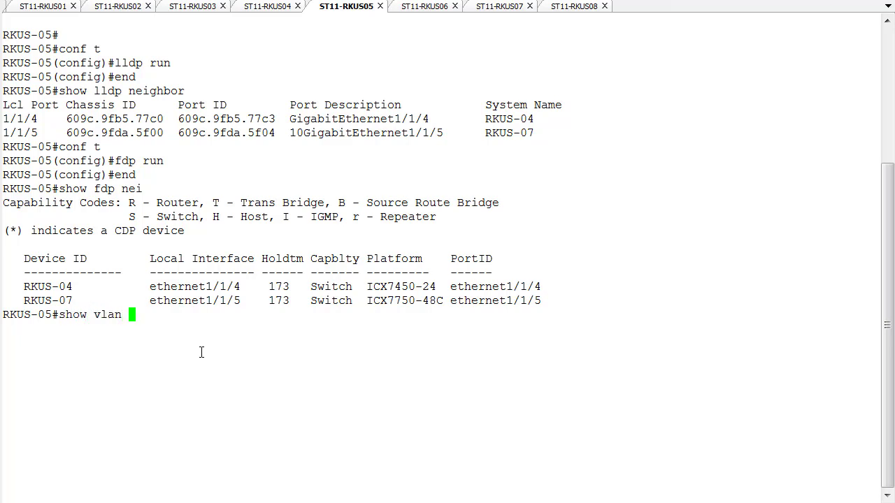
pyautogui.write('brief')
pyautogui.press('Return')
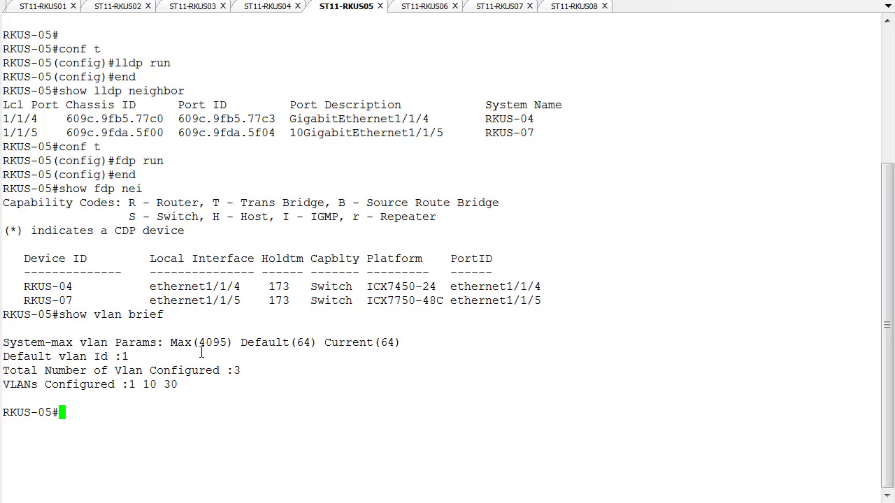
# Create VLAN 20 on RKUS-05 and add ports eth 1/1/1 to 1/1/24 to it as tagged.
pyautogui.write('conf t')
pyautogui.press('Return')
pyautogui.write('vlan 20')
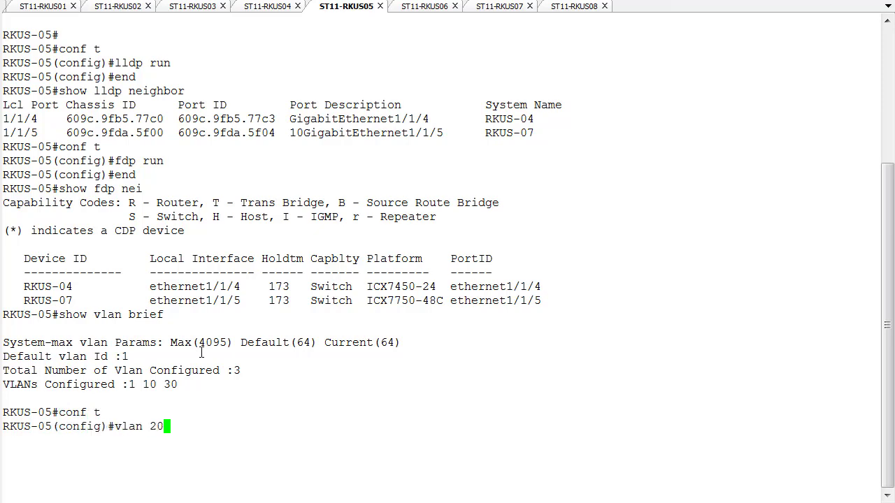
pyautogui.press('Return')
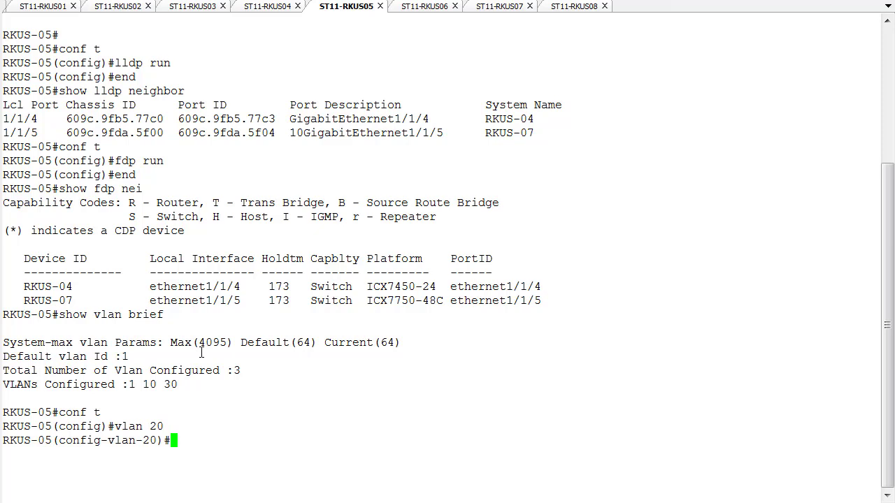
pyautogui.write('tagged eth ')
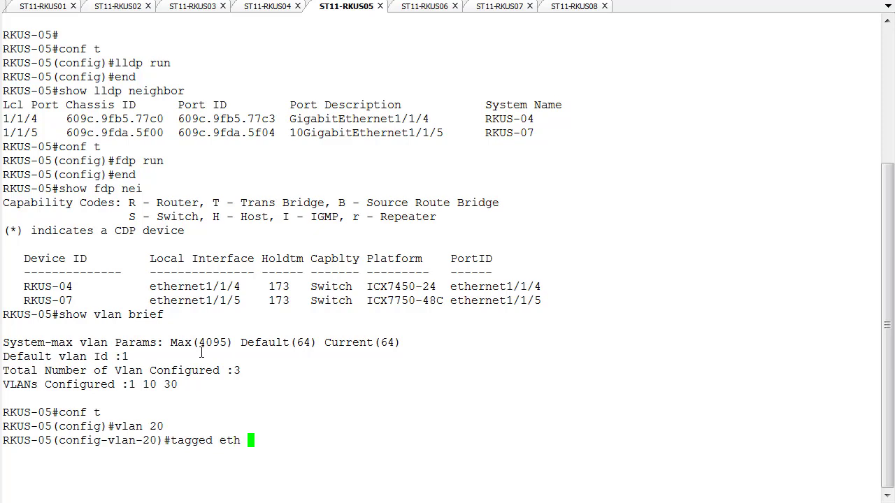
pyautogui.write('1/1/1 to 1/1/24')
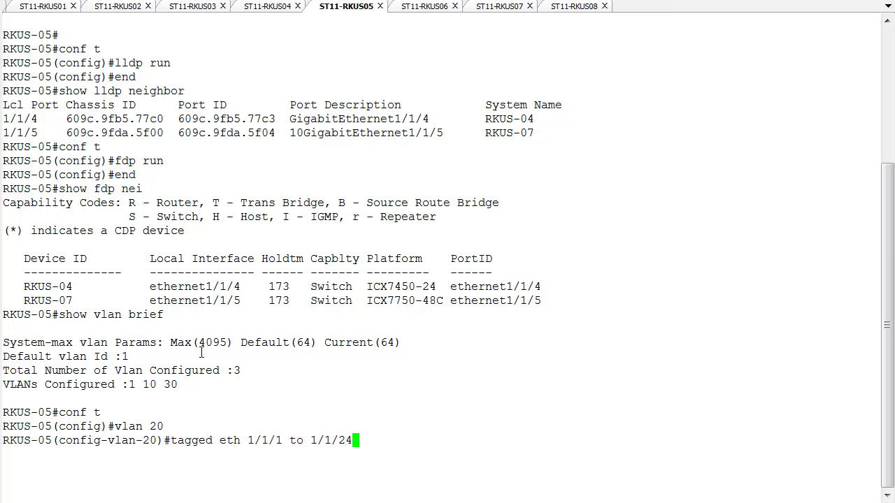
pyautogui.press('Return')
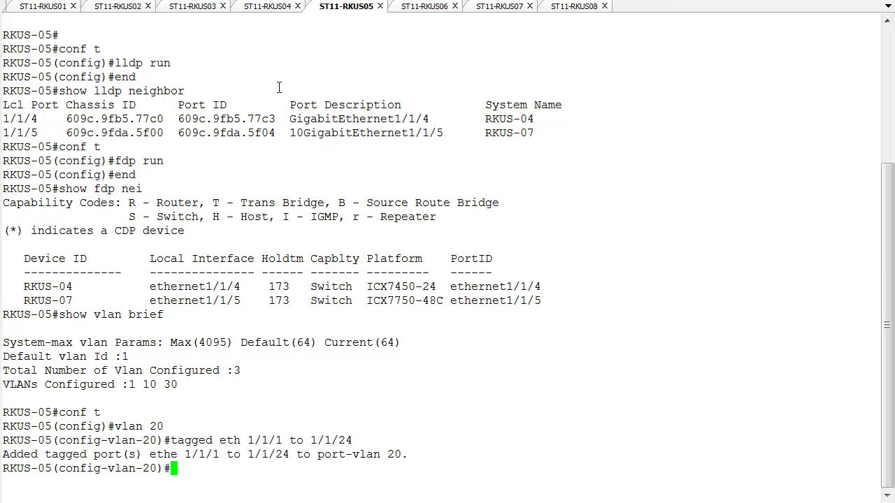
# Rerun show fdp entry RKUS-05 on RKUS-04 and check the tagged VLANs listed for the neighbor's port.
pyautogui.click(271, 8)
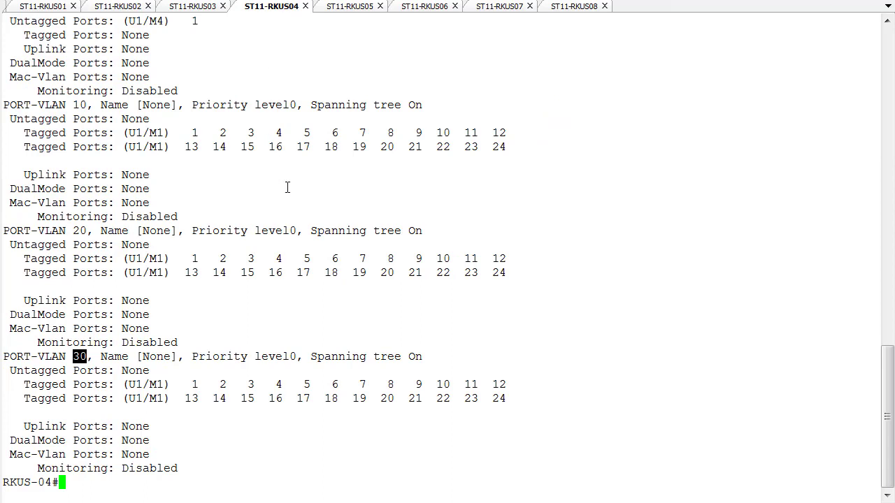
pyautogui.write('show ')
pyautogui.write('vlan brief')
pyautogui.press('Up')
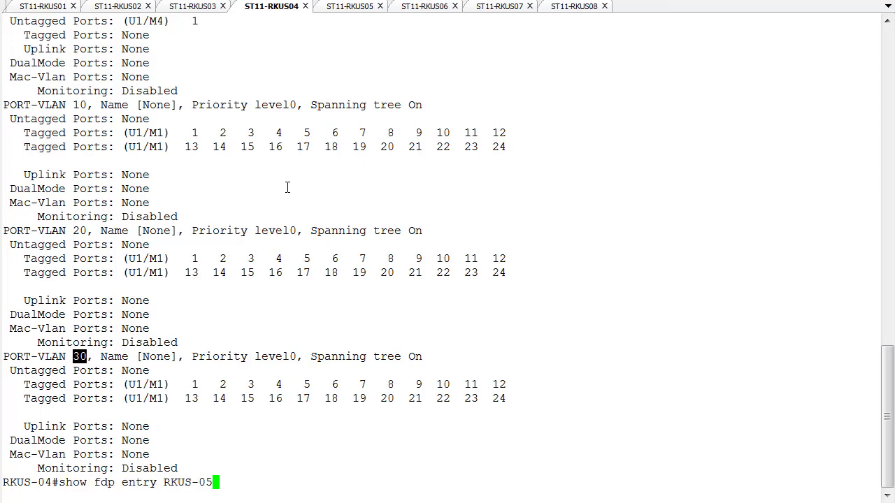
pyautogui.press('Return')
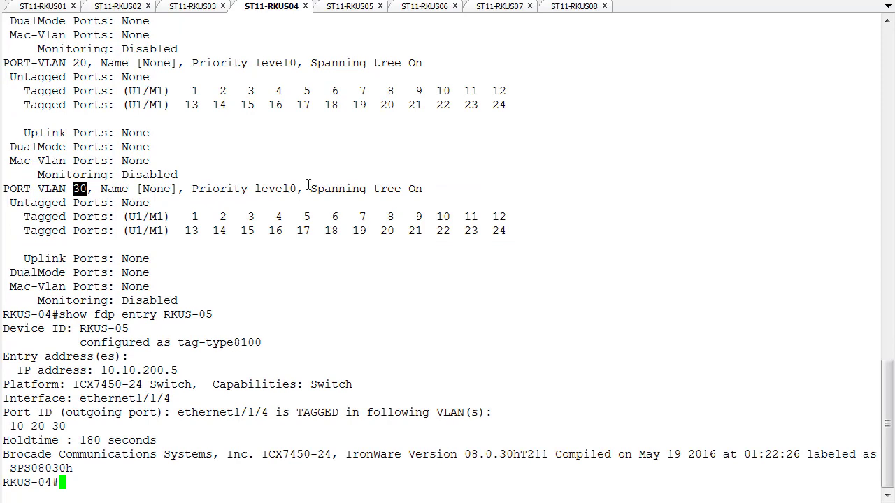
pyautogui.doubleClick(172, 314)
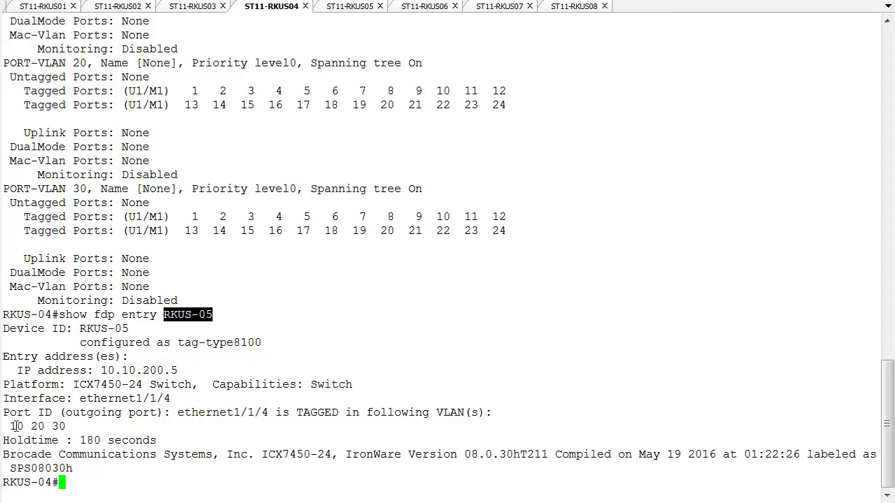
pyautogui.moveTo(8, 426); pyautogui.dragTo(66, 427)
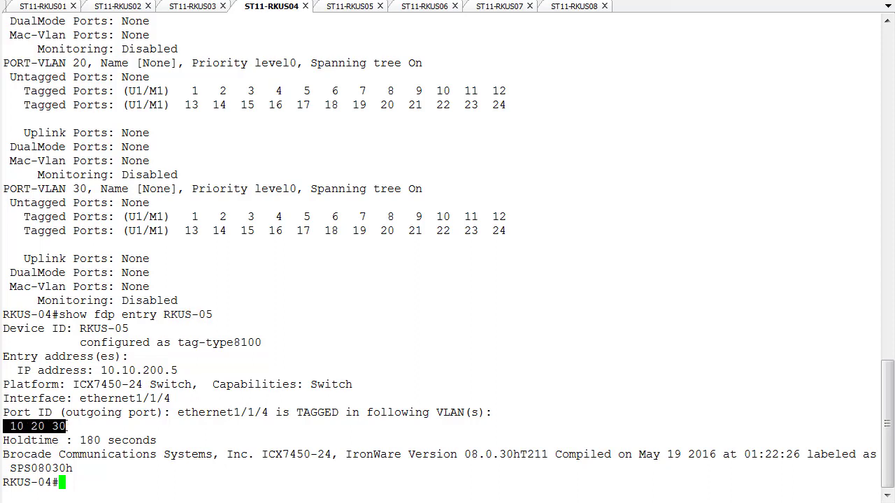